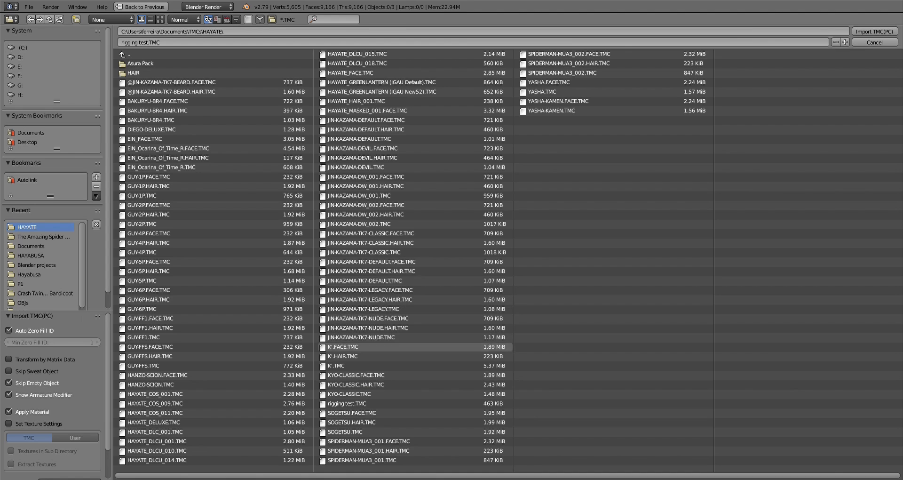
# Step: Import rigging test.TMC from the HAYATE folder into the scene
pyautogui.press('Return')
pyautogui.scroll(5, 429, 188)
pyautogui.scroll(-5, 428, 188)
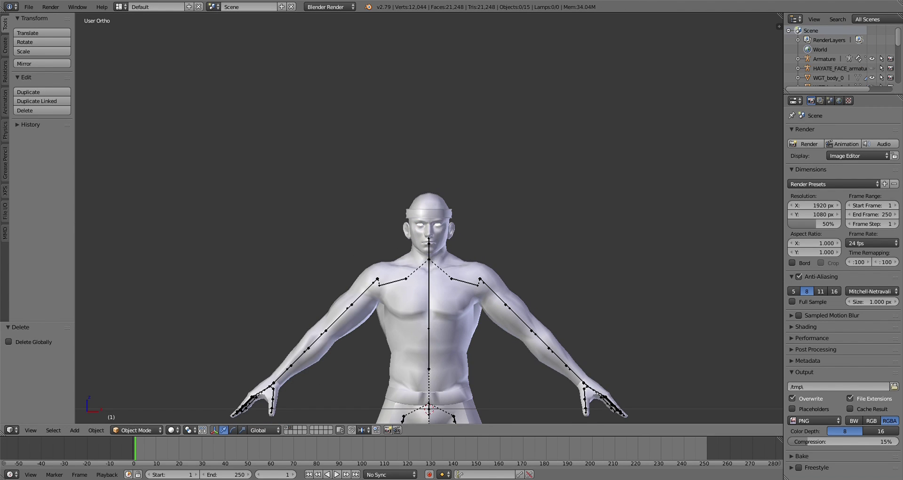
# Step: Scale the character mesh and its armature together by 0.937 to match the imported body's size
pyautogui.press('a')
pyautogui.scroll(3, 429, 219)
pyautogui.press('s')
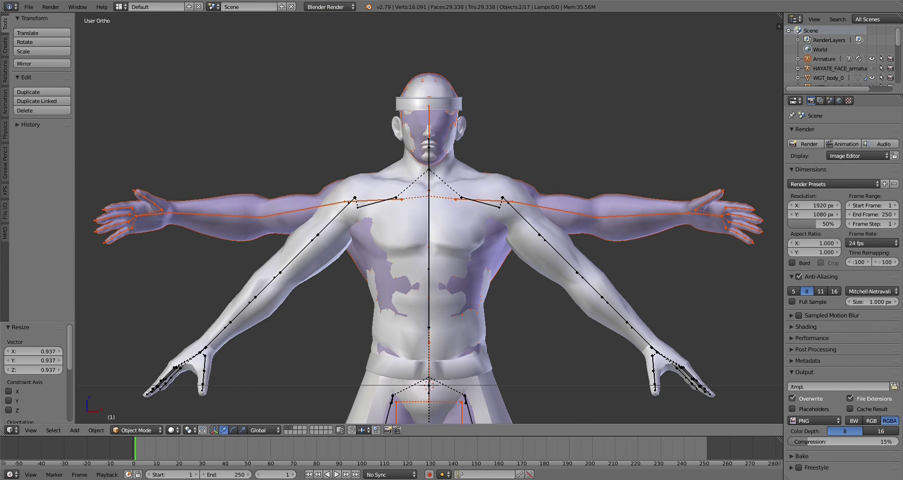
pyautogui.press('Return')
# Step: Put the armature in Pose Mode and rotate the left thigh bone outward about 15 degrees to follow the reference leg
pyautogui.scroll(-2, 429, 219)
pyautogui.click(136, 429)
pyautogui.click(137, 395)
pyautogui.rightClick(453, 188)
pyautogui.press('r')
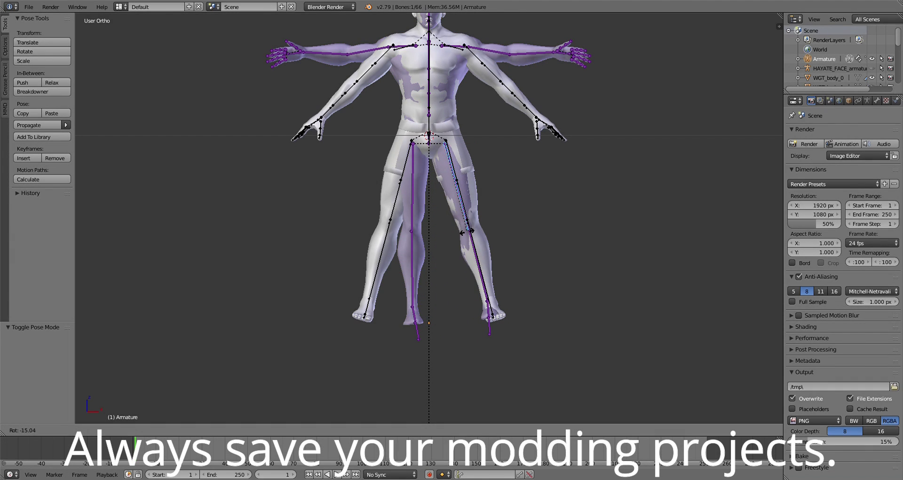
pyautogui.click(459, 232)
# Step: Rotate the right thigh bone outward to follow the reference leg
pyautogui.scroll(3, 458, 231)
pyautogui.rightClick(400, 188)
pyautogui.press('r')
pyautogui.click(376, 212)
# Step: In Object Mode, move the armature -0.017 on Z and scale it slightly to fit the reference body
pyautogui.click(112, 429)
pyautogui.click(115, 418)
pyautogui.scroll(4, 428, 219)
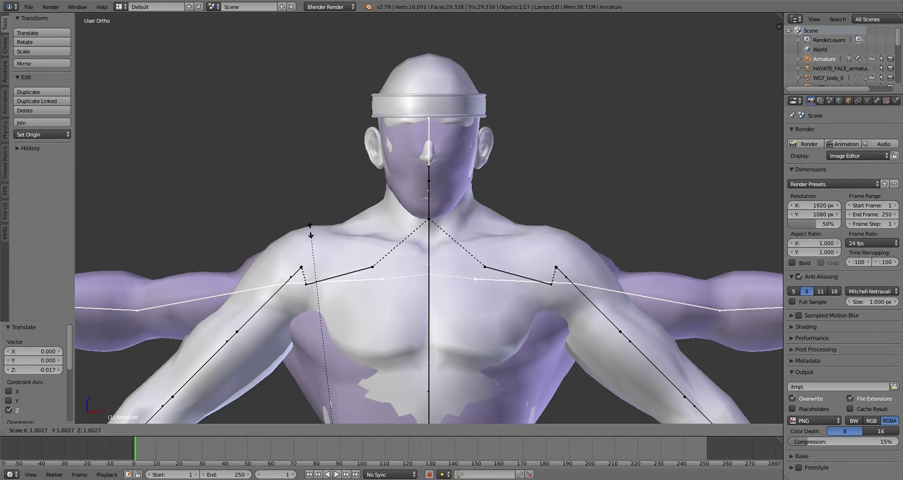
pyautogui.scroll(-5, 429, 218)
pyautogui.scroll(3, 429, 219)
pyautogui.press('s')
pyautogui.press('Return')
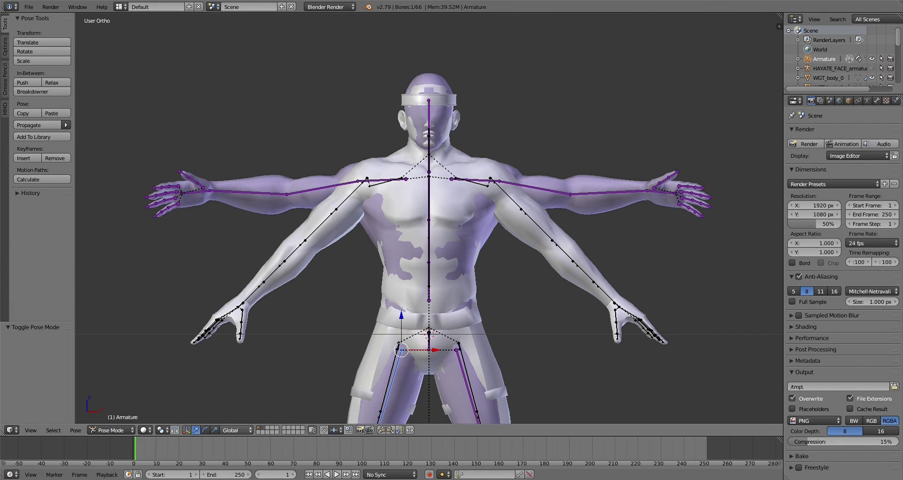
# Step: Rotate the right upper arm bone down about 36 degrees so the arm follows the reference arm
pyautogui.press('KP_7')
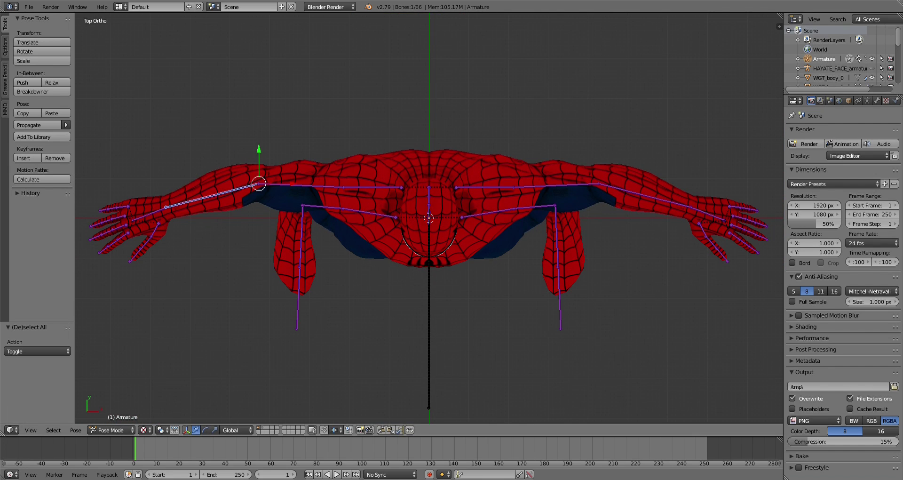
pyautogui.rightClick(611, 186)
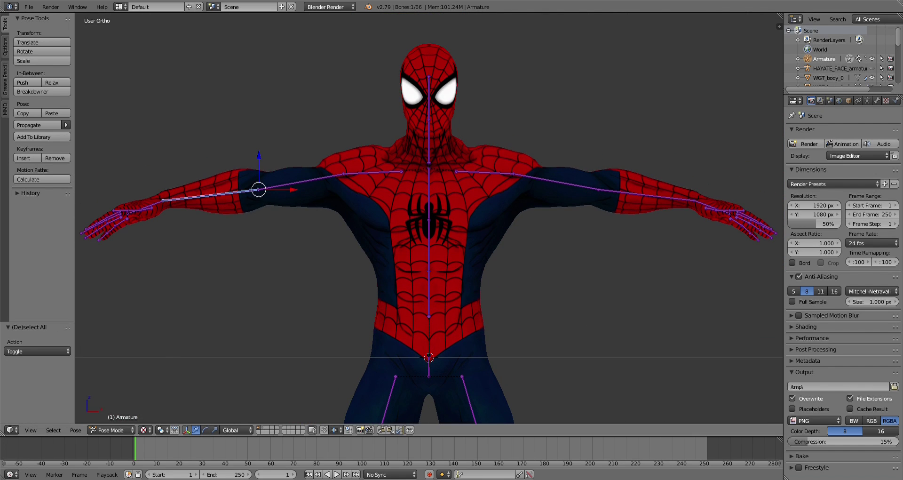
pyautogui.press('z')
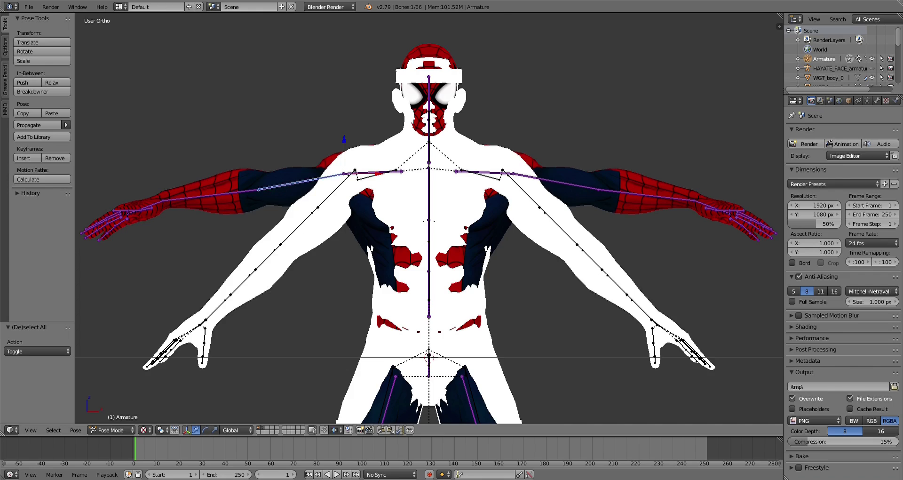
pyautogui.press('r')
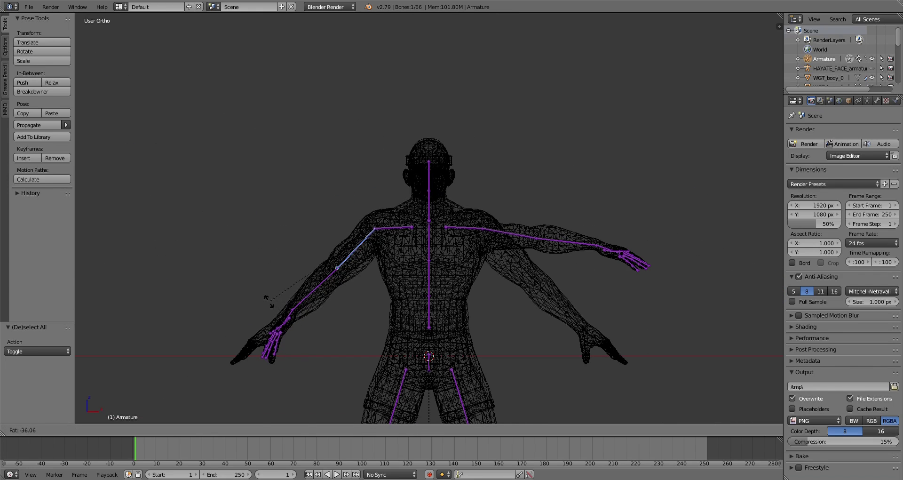
pyautogui.click(268, 301)
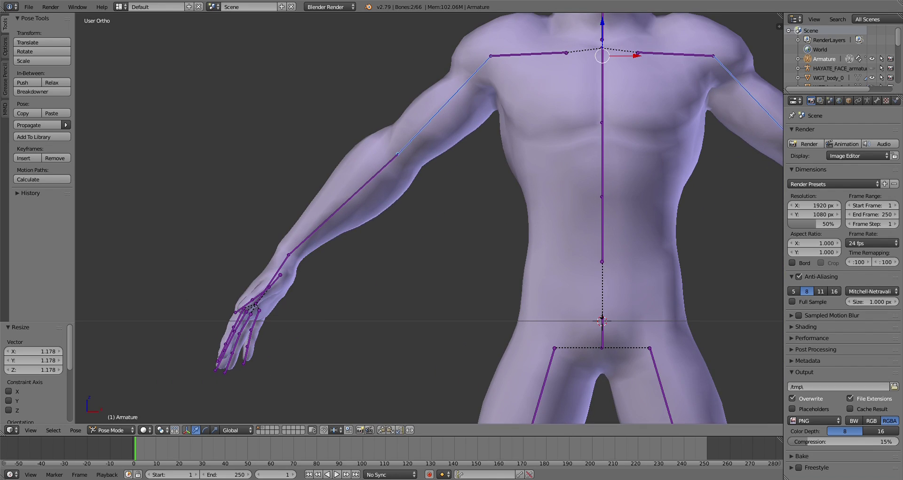
# Step: Rotate the upper arm bones in top view to straighten the arms, using 3.3 degrees on the left arm
pyautogui.hotkey('alt', 'z')
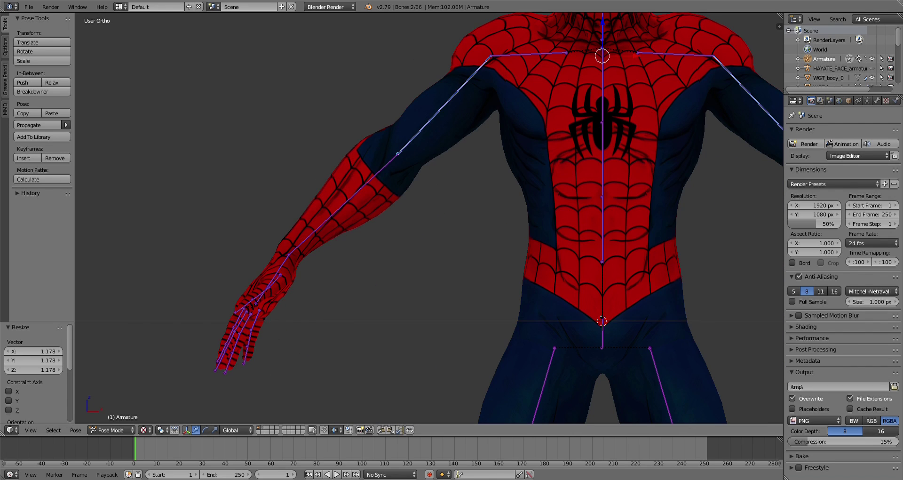
pyautogui.press('KP_3')
pyautogui.scroll(2, 428, 216)
pyautogui.press('a')
pyautogui.press('r')
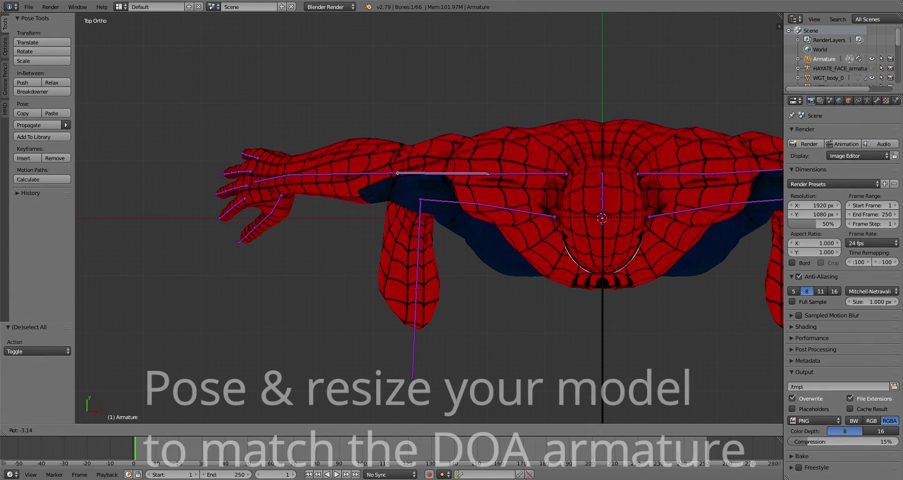
pyautogui.press('3')
pyautogui.press('.')
pyautogui.write('3')
pyautogui.press('Return')
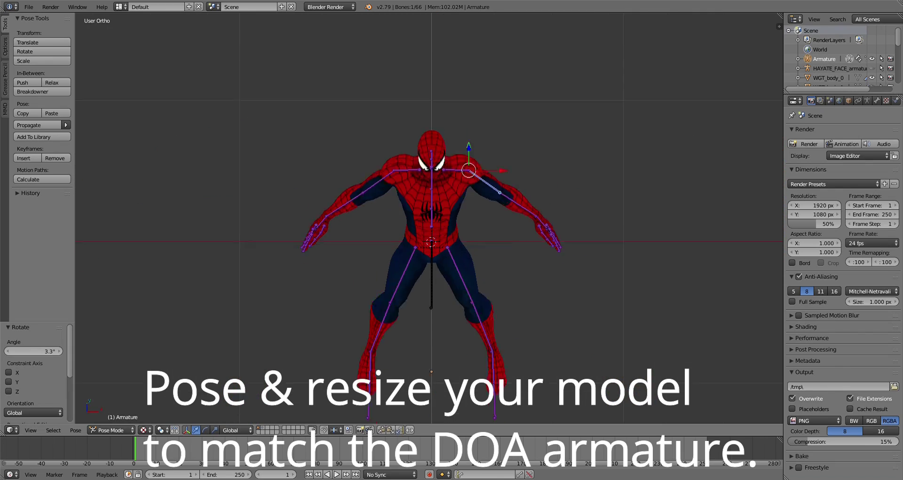
# Step: Show the model in solid shading and rotate the selected hand bones 1 degree in side view
pyautogui.scroll(3, 433, 216)
pyautogui.press('a')
pyautogui.scroll(4, 432, 217)
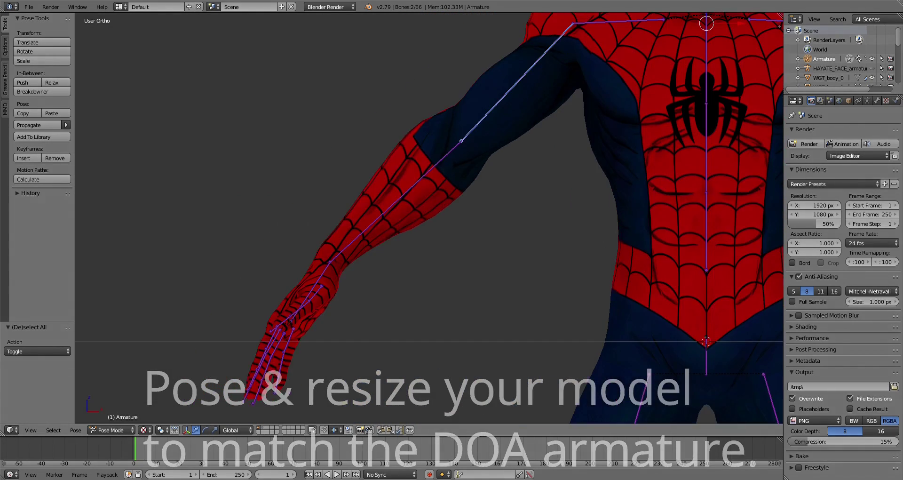
pyautogui.hotkey('alt', 'z')
pyautogui.moveTo(432, 216); pyautogui.dragTo(329, 207, button='middle')
pyautogui.press('r')
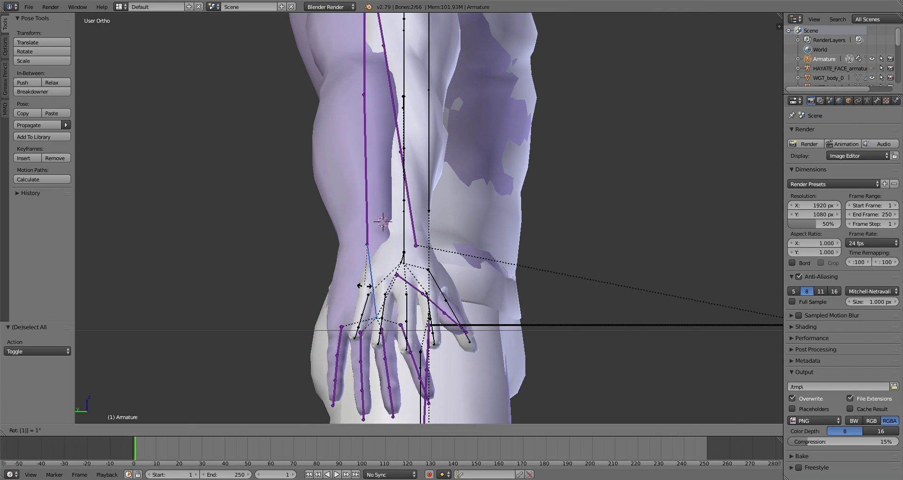
pyautogui.press('Return')
# Step: In top view, rotate the left shoulder bone 19 degrees and counter-rotate its upper arm by -18.5 degrees
pyautogui.scroll(-4, 428, 216)
pyautogui.press('KP_7')
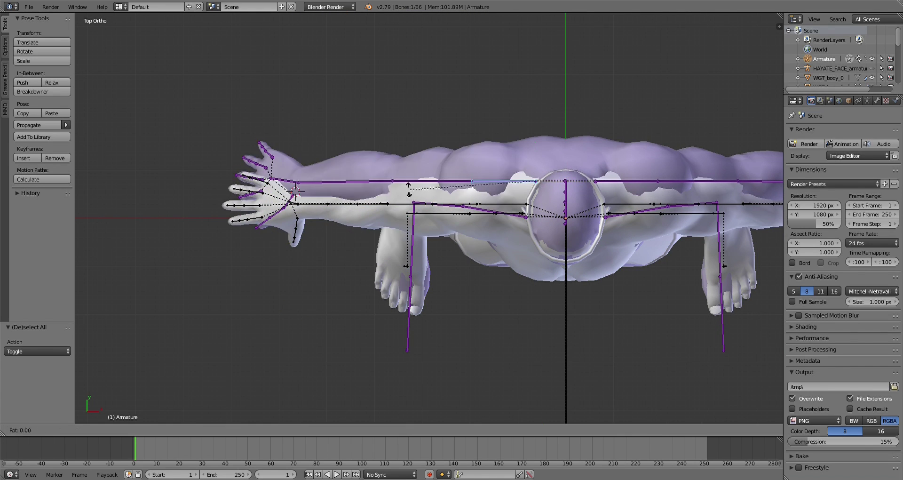
pyautogui.press('ctrl+KP_6')
pyautogui.hotkey('ctrl', 'c')
pyautogui.hotkey('ctrl', 'shift', 'v')
pyautogui.write('ar19')
pyautogui.write('r-18.5')
pyautogui.press('Return')
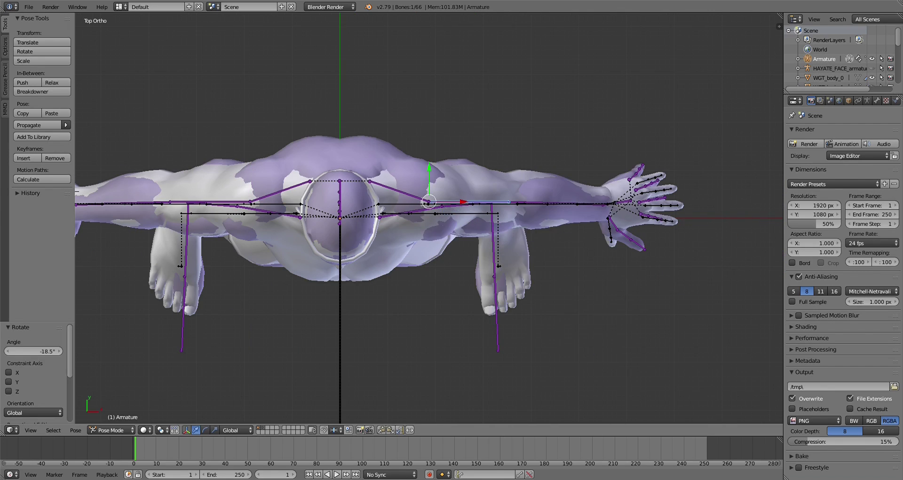
# Step: Rotate the left hand bone in front view to line it up with the reference hand
pyautogui.press('KP_2')
pyautogui.press('KP_2')
pyautogui.press('KP_2')
pyautogui.press('KP_2')
pyautogui.press('KP_2')
pyautogui.press('KP_2')
pyautogui.scroll(-2, 428, 216)
pyautogui.scroll(2, 429, 216)
pyautogui.press('ctrl+KP_6')
pyautogui.press('ctrl+KP_6')
pyautogui.press('ctrl+KP_6')
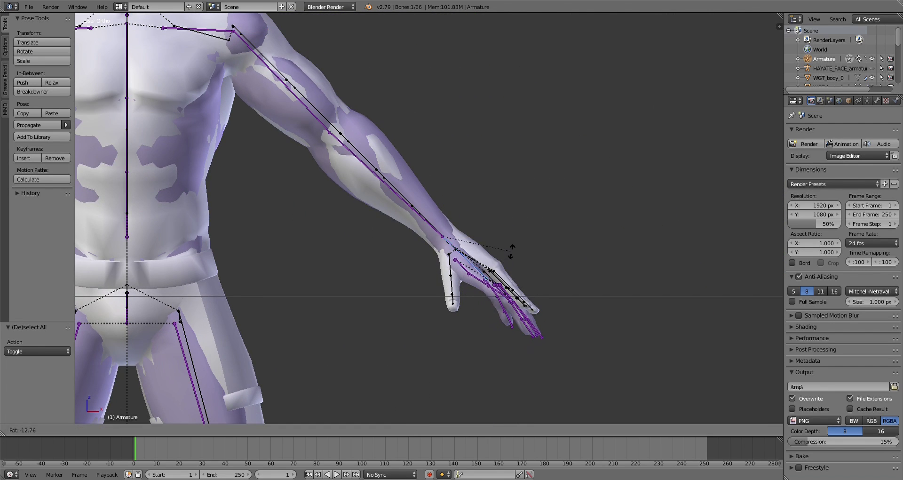
# Step: Rotate the right hand bone 14 degrees in front view to line it up with the reference hand
pyautogui.press('a')
pyautogui.press('ctrl+KP_4')
pyautogui.press('ctrl+KP_4')
pyautogui.press('ctrl+KP_4')
pyautogui.press('ctrl+KP_4')
pyautogui.press('ctrl+KP_4')
pyautogui.press('ctrl+KP_4')
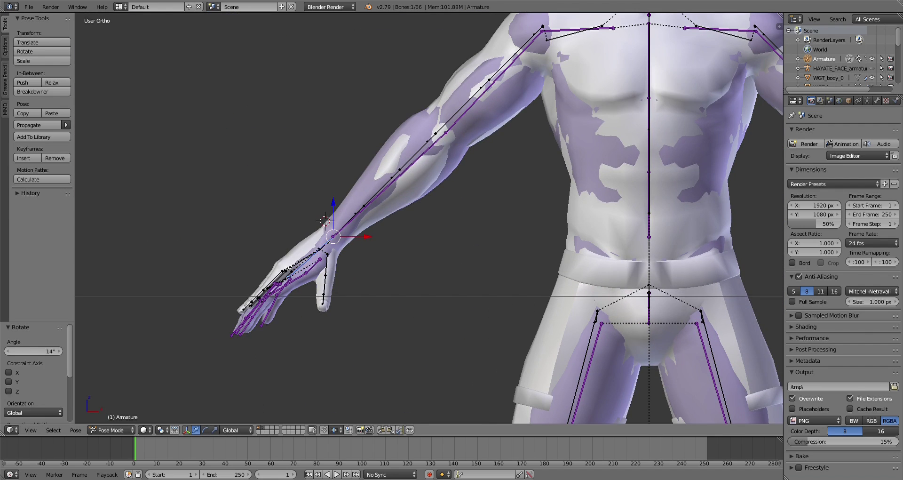
# Step: Rotate the right upper arm bone 1 degree to bring it closer to the reference arm
pyautogui.press('a')
pyautogui.press('ctrl+KP_4')
pyautogui.rightClick(572, 82)
pyautogui.scroll(3, 350, 231)
pyautogui.press('r')
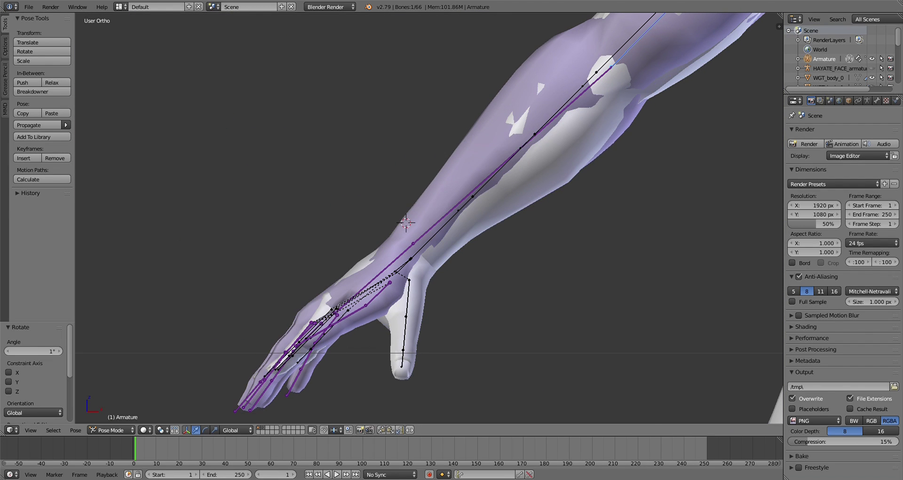
# Step: Rotate the right hand bone in top view so it lines up with the reference hand
pyautogui.press('KP_1')
pyautogui.scroll(-3, 428, 217)
pyautogui.press('KP_7')
pyautogui.scroll(4, 329, 188)
pyautogui.press('a')
pyautogui.rightClick(372, 187)
pyautogui.press('r')
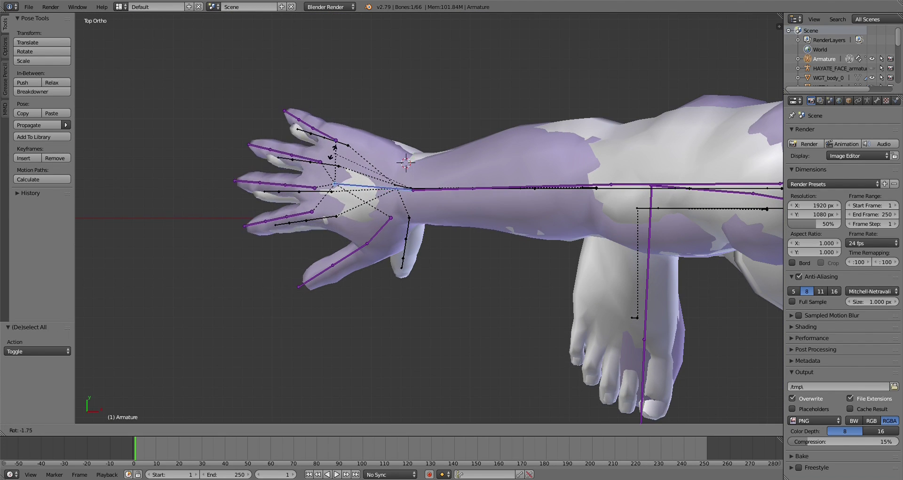
pyautogui.press('Escape')
# Step: Rotate the left hand bone 5 degrees in top view
pyautogui.scroll(-4, 328, 153)
pyautogui.scroll(3, 328, 153)
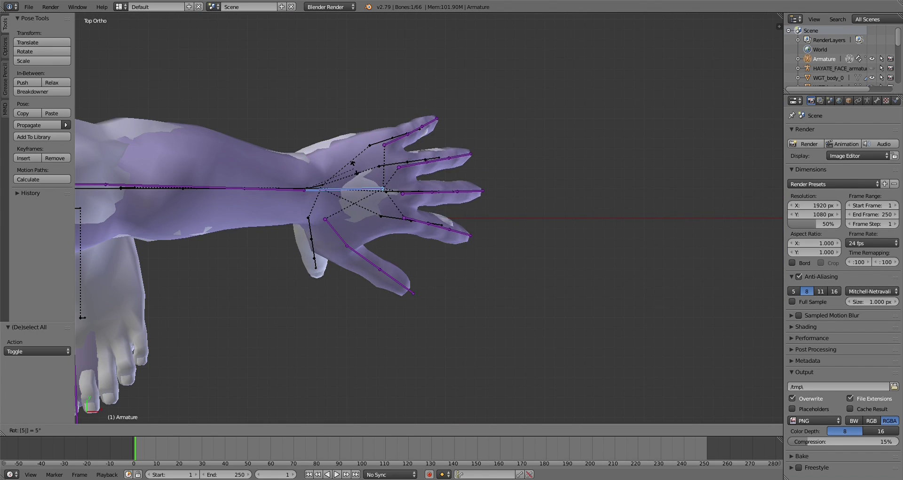
pyautogui.scroll(-3, 328, 153)
pyautogui.scroll(2, 328, 153)
pyautogui.press('a')
# Step: Rotate the base bone of the right index finger about 7 degrees in top view
pyautogui.press('ctrl+KP_4')
pyautogui.press('ctrl+KP_4')
pyautogui.press('ctrl+KP_4')
pyautogui.scroll(3, 494, 273)
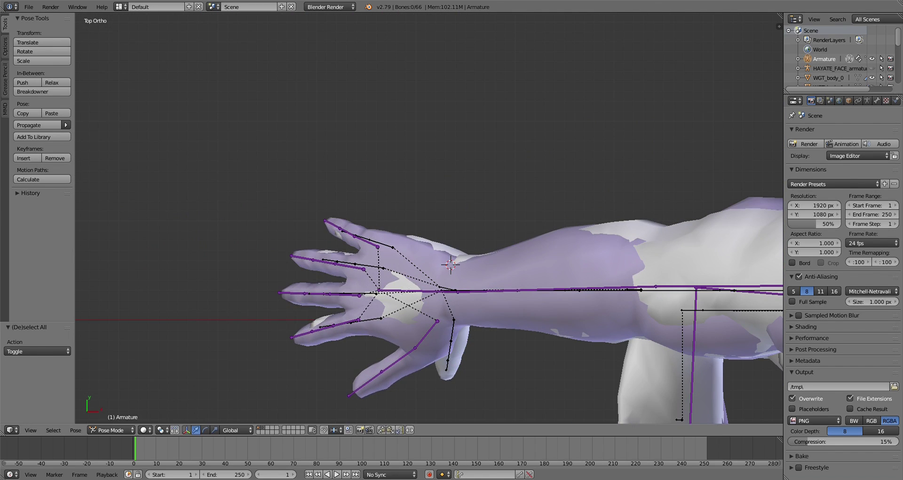
pyautogui.press('Escape')
pyautogui.scroll(3, 364, 252)
pyautogui.rightClick(273, 329)
pyautogui.press('r')
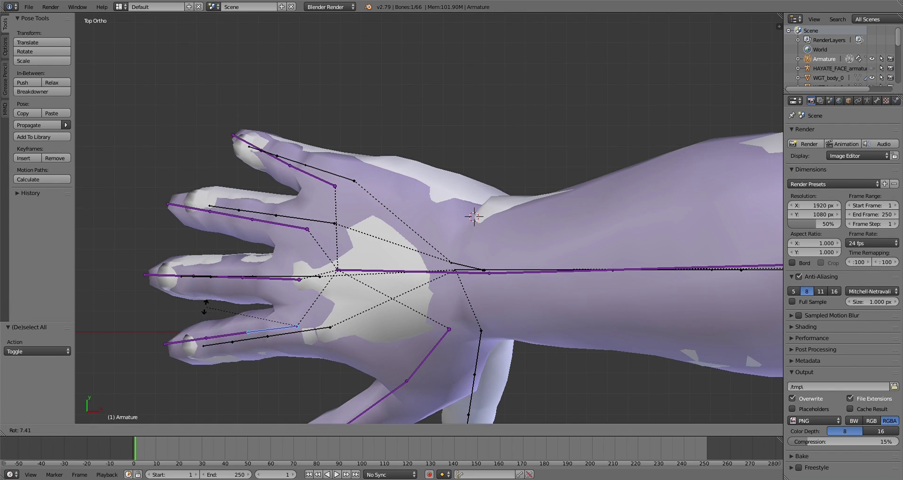
pyautogui.click(204, 301)
# Step: Rotate the base bone of the right index finger by -6 degrees to match the reference finger
pyautogui.scroll(-4, 203, 301)
pyautogui.scroll(4, 203, 300)
pyautogui.moveTo(203, 301); pyautogui.dragTo(357, 235, button='middle')
pyautogui.scroll(4, 425, 311)
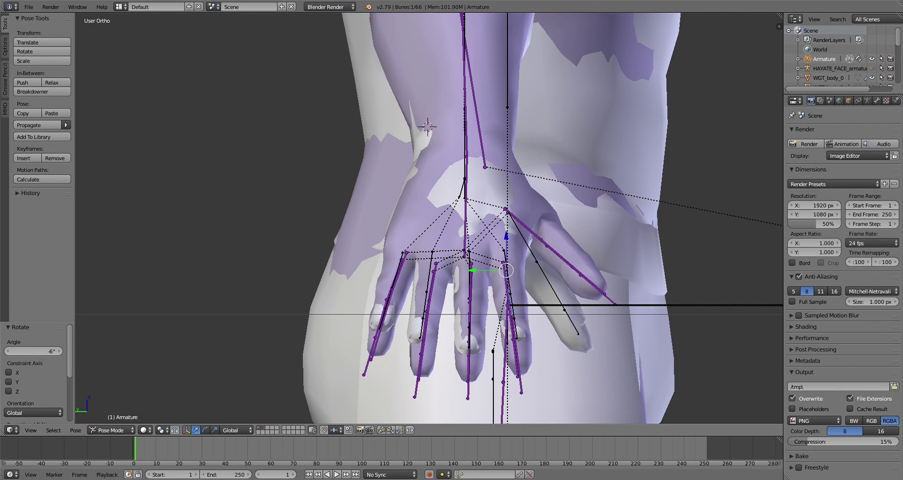
# Step: Clear the pose scale of both hand bones
pyautogui.press('z')
pyautogui.scroll(-4, 428, 216)
pyautogui.press('z')
pyautogui.press('KP_7')
pyautogui.scroll(-3, 428, 216)
pyautogui.hotkey('alt', 's')
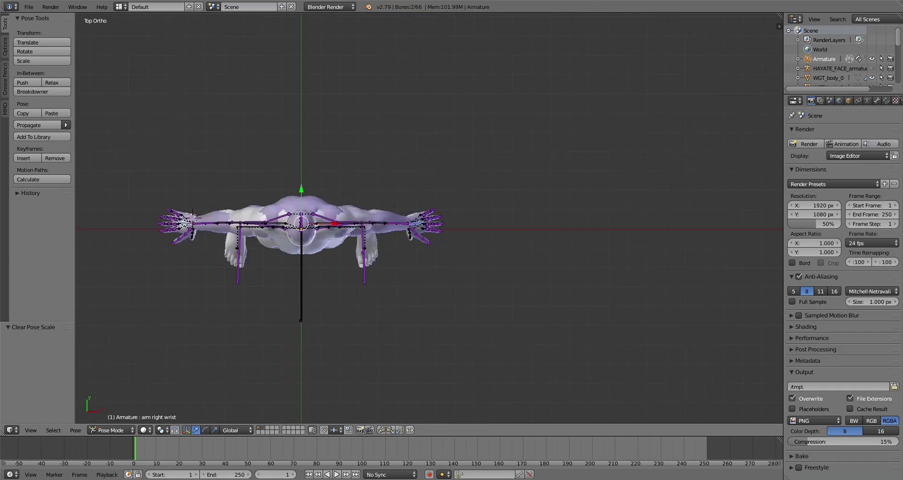
# Step: Scale both hand bones by 0.93, comparing them with the reference hand in wireframe
pyautogui.scroll(8, 192, 212)
pyautogui.press('s')
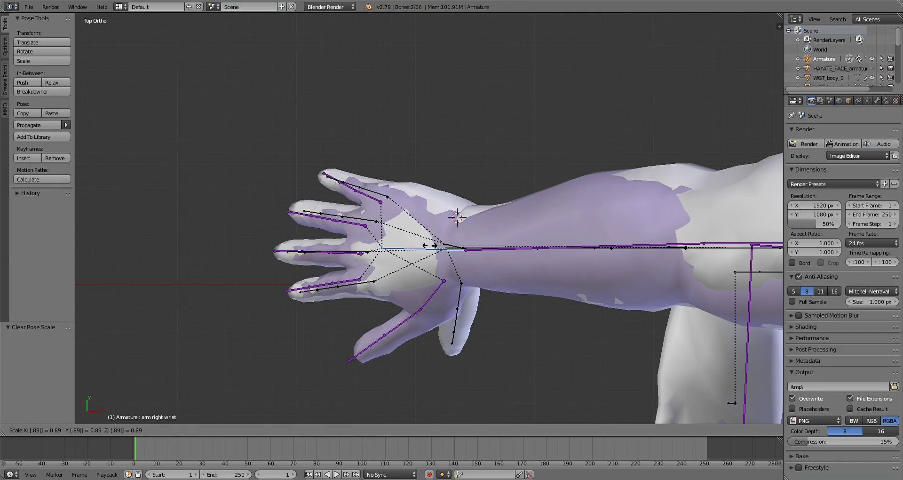
pyautogui.scroll(2, 429, 244)
pyautogui.press('z')
pyautogui.scroll(2, 428, 245)
pyautogui.press('BackSpace')
pyautogui.press('BackSpace')
pyautogui.press('BackSpace')
pyautogui.write('0.94')
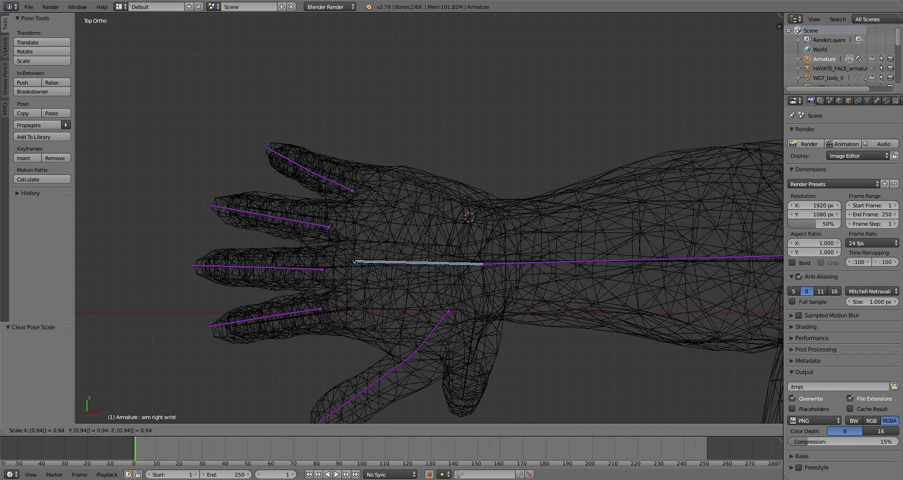
pyautogui.press('BackSpace')
pyautogui.write('3')
pyautogui.press('Return')
pyautogui.press('z')
# Step: Rotate the pinky fingers' middle bones toward the reference fingers, using 6 degrees on the left hand
pyautogui.scroll(-3, 429, 216)
pyautogui.moveTo(429, 216); pyautogui.dragTo(475, 186, button='middle')
pyautogui.scroll(2, 424, 249)
pyautogui.press('a')
pyautogui.scroll(5, 429, 216)
pyautogui.press('a')
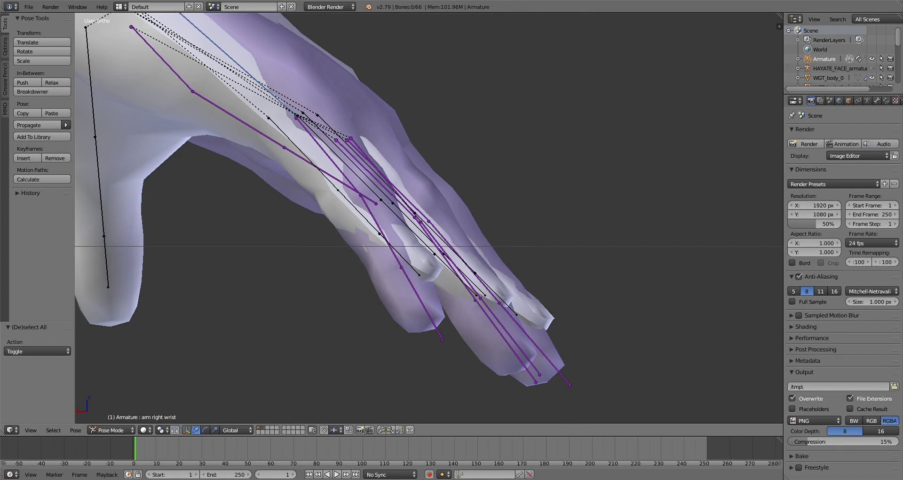
pyautogui.press('Escape')
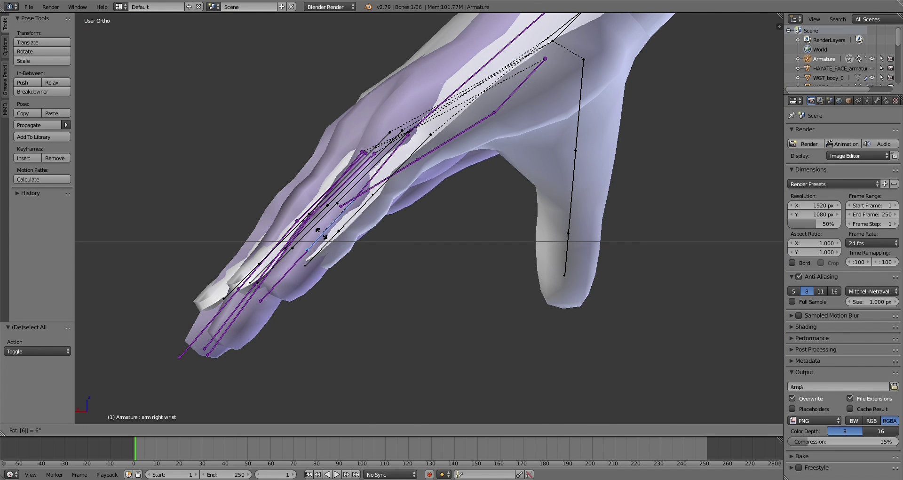
pyautogui.press('Escape')
pyautogui.scroll(-3, 321, 233)
pyautogui.moveTo(321, 233); pyautogui.dragTo(423, 225, button='middle')
pyautogui.scroll(4, 423, 225)
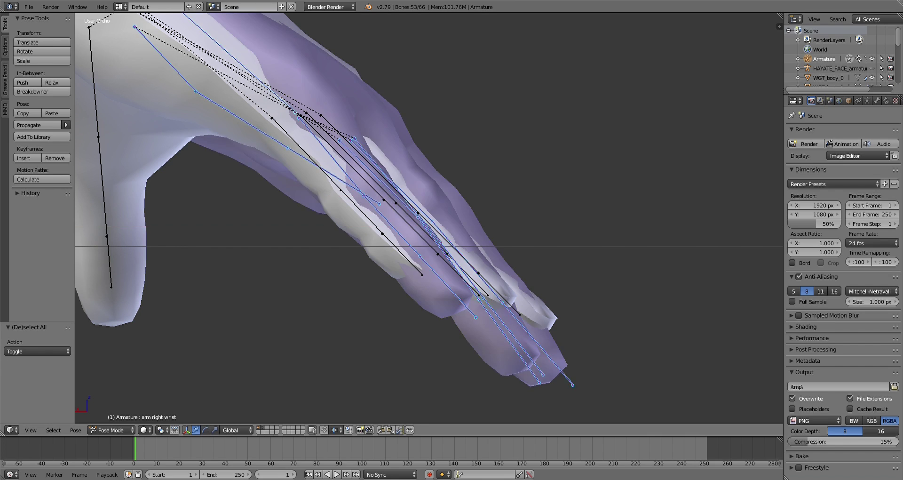
# Step: Select the ring fingertip bone along with the other chosen bones in top view and scale them to fit the reference
pyautogui.scroll(-3, 429, 216)
pyautogui.press('KP_7')
pyautogui.scroll(-2, 428, 216)
pyautogui.scroll(1, 429, 216)
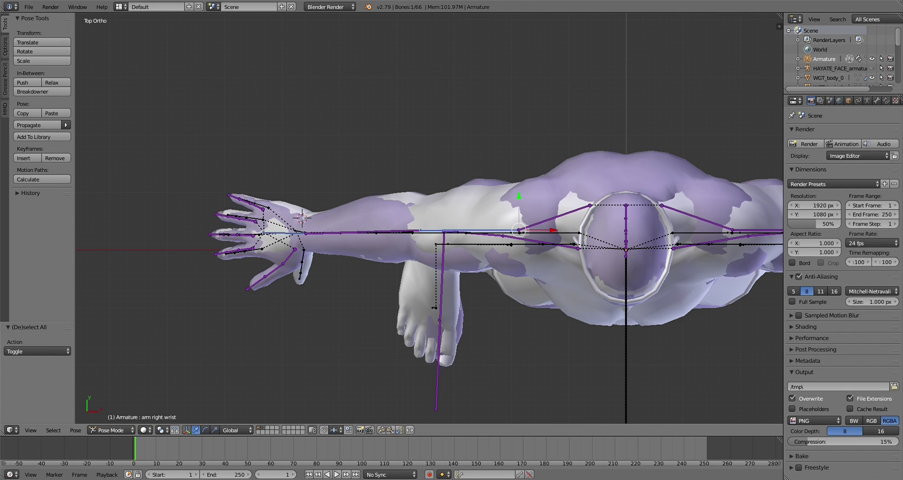
pyautogui.press('a')
pyautogui.scroll(4, 301, 231)
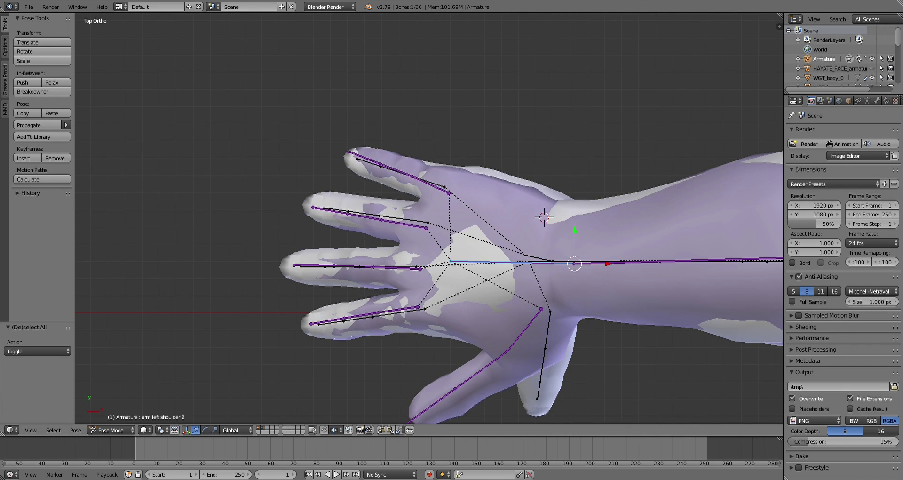
pyautogui.scroll(1, 429, 219)
pyautogui.keyDown('shift'); pyautogui.rightClick(329, 211); pyautogui.keyUp('shift')
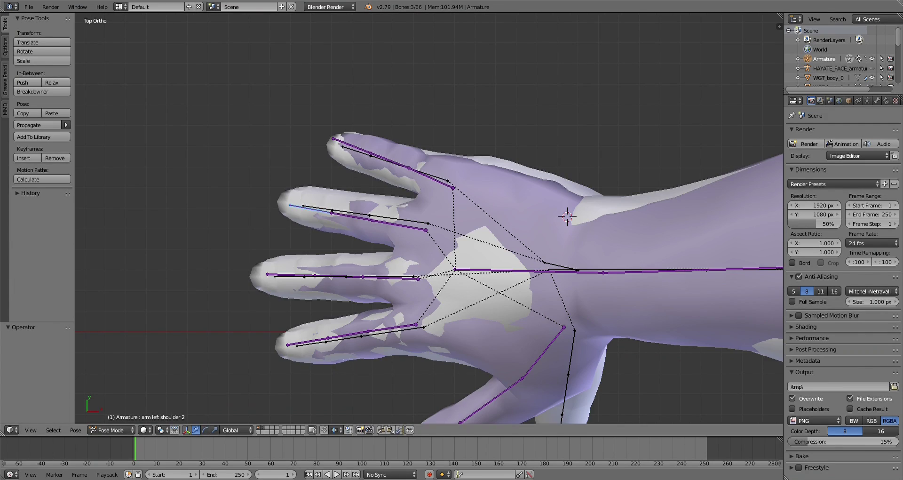
pyautogui.scroll(-2, 399, 237)
pyautogui.press('s')
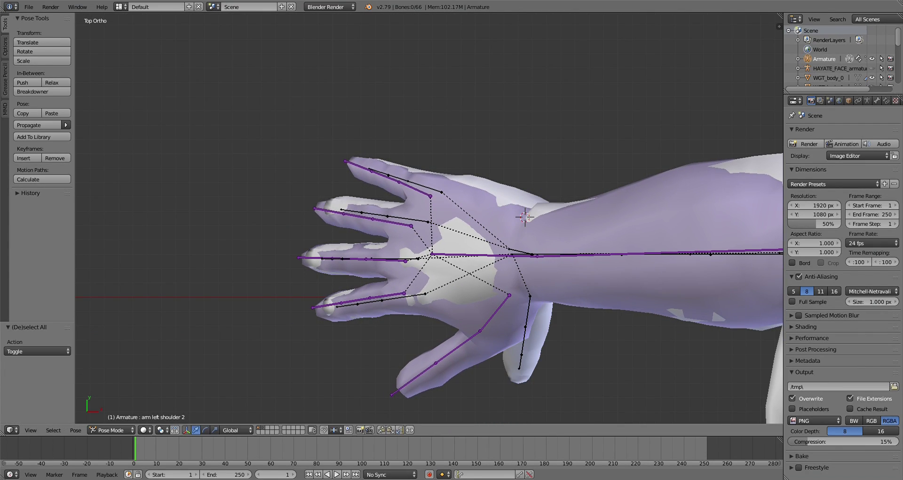
# Step: Rotate the upper arm bones in top view to follow the reference arms, using 1 degree on the left arm
pyautogui.rightClick(494, 254)
pyautogui.scroll(2, 494, 255)
pyautogui.press('r')
pyautogui.scroll(-3, 429, 218)
pyautogui.keyDown('shift'); pyautogui.moveTo(564, 218); pyautogui.dragTo(329, 218, button='middle'); pyautogui.keyUp('shift')
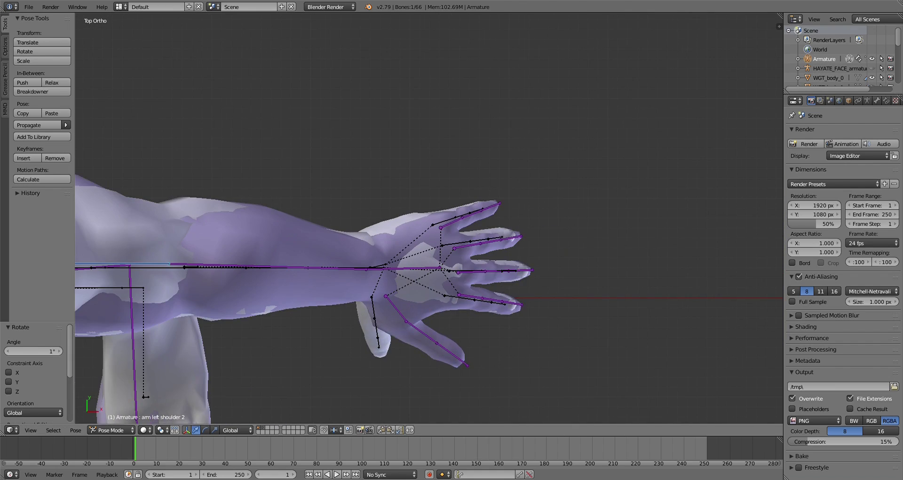
# Step: Rotate the index fingers' base bones toward the reference fingers, using -4 degrees on the right hand
pyautogui.press('a')
pyautogui.scroll(4, 428, 218)
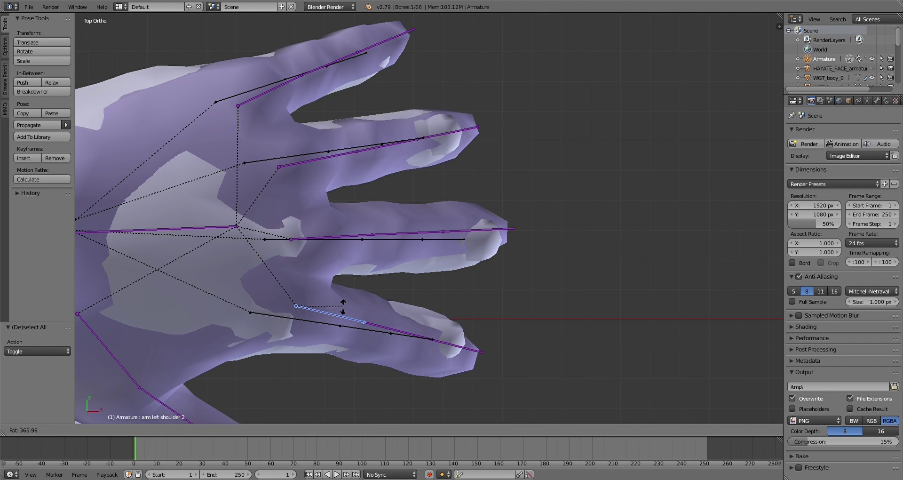
pyautogui.press('Return')
pyautogui.scroll(-4, 342, 305)
pyautogui.keyDown('shift'); pyautogui.moveTo(282, 235); pyautogui.dragTo(706, 235, button='middle'); pyautogui.keyUp('shift')
pyautogui.scroll(5, 451, 235)
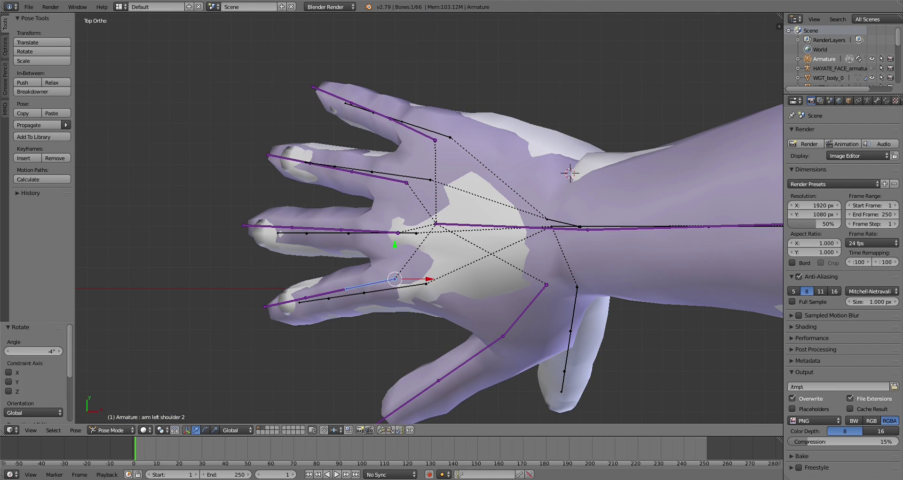
pyautogui.press('Escape')
pyautogui.press('a')
# Step: Rotate the right thumb bones toward the reference thumb, comparing them in shaded and wireframe display
pyautogui.scroll(-5, 241, 205)
pyautogui.keyDown('shift'); pyautogui.moveTo(611, 226); pyautogui.dragTo(235, 226, button='middle'); pyautogui.keyUp('shift')
pyautogui.scroll(5, 429, 218)
pyautogui.scroll(-4, 429, 218)
pyautogui.scroll(5, 339, 221)
pyautogui.moveTo(423, 235); pyautogui.dragTo(471, 179, button='middle')
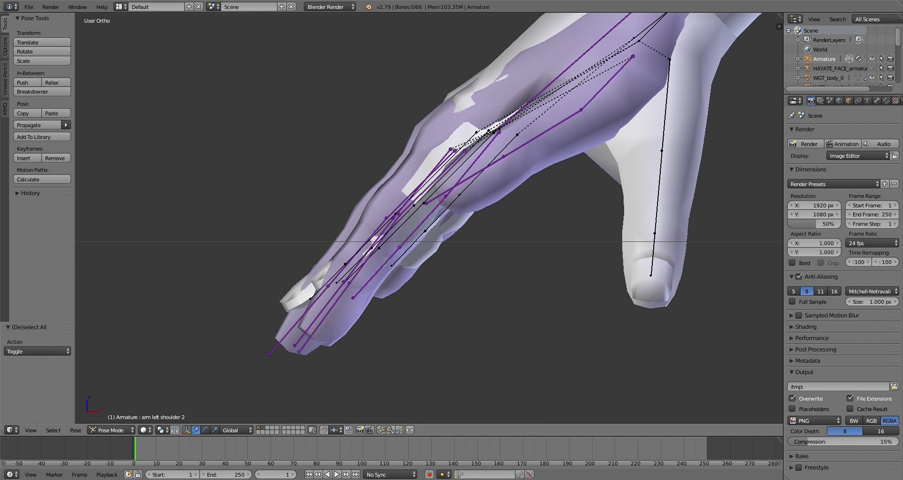
pyautogui.press('Return')
pyautogui.scroll(-4, 350, 257)
pyautogui.scroll(6, 423, 235)
pyautogui.moveTo(350, 257); pyautogui.dragTo(376, 202, button='middle')
pyautogui.press('a')
pyautogui.scroll(-5, 429, 218)
pyautogui.press('z')
pyautogui.scroll(5, 429, 218)
pyautogui.press('z')
# Step: Select a right thumb bone and scale it along X in top view to fit the reference hand
pyautogui.rightClick(310, 225)
pyautogui.moveTo(429, 218); pyautogui.dragTo(470, 197, button='middle')
pyautogui.scroll(-5, 429, 218)
pyautogui.scroll(5, 429, 218)
pyautogui.press('KP_7')
pyautogui.press('s')
pyautogui.press('x')
pyautogui.press('Return')
pyautogui.scroll(-5, 428, 218)
pyautogui.moveTo(429, 218); pyautogui.dragTo(414, 207, button='middle')
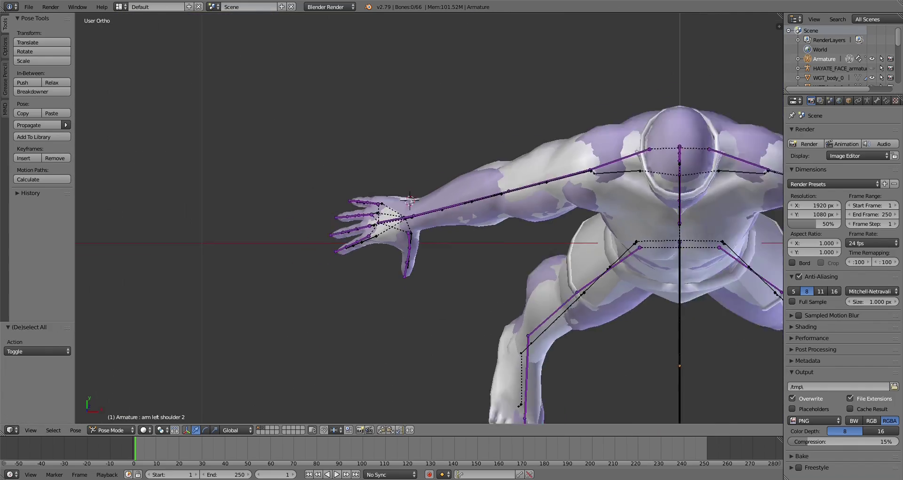
# Step: Rotate the right thumb's base and middle bones in side view to lie along the reference thumb
pyautogui.scroll(5, 413, 207)
pyautogui.press('z')
pyautogui.press('a')
pyautogui.press('r')
pyautogui.press('Escape')
pyautogui.press('z')
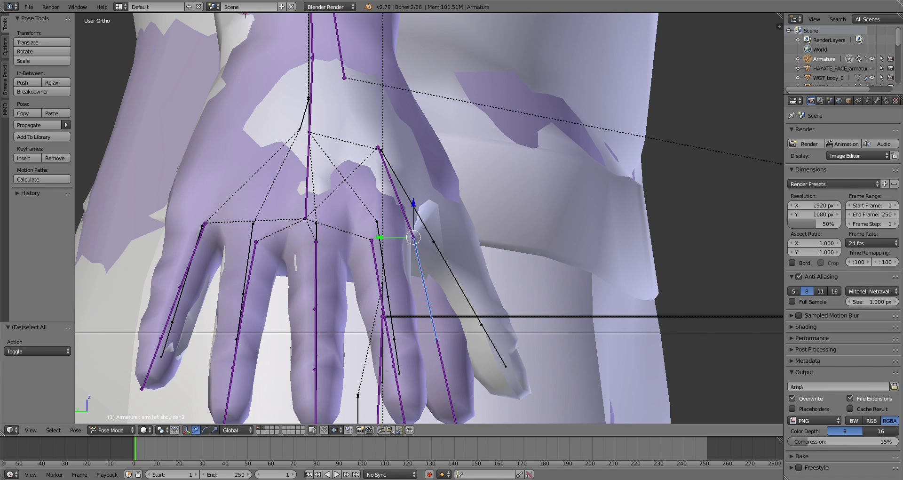
pyautogui.press('a')
pyautogui.scroll(-2, 447, 298)
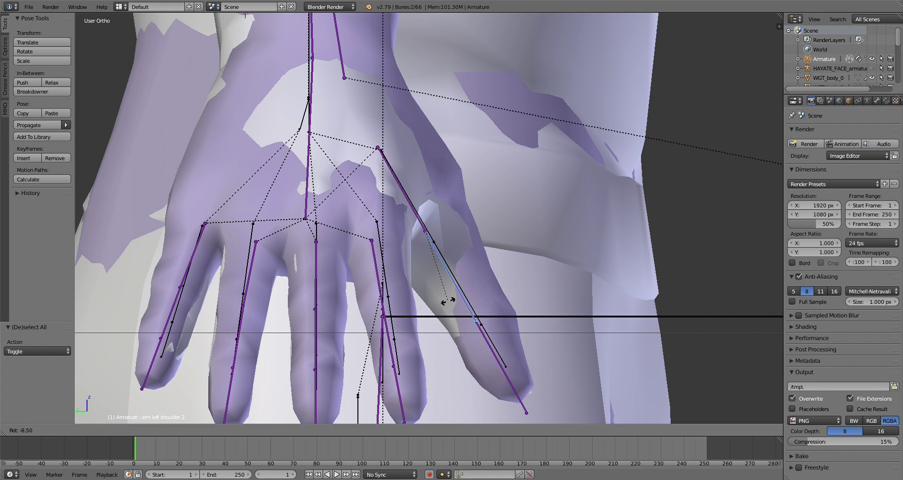
# Step: Select the left thumb's middle bone and rotate it in wireframe to follow the reference thumb
pyautogui.moveTo(447, 298); pyautogui.dragTo(414, 235, button='middle')
pyautogui.rightClick(368, 254)
pyautogui.press('z')
pyautogui.press('r')
pyautogui.moveTo(368, 253)
pyautogui.mouseDown(button='middle')
pyautogui.moveTo(358, 275)
pyautogui.moveTo(452, 275)
pyautogui.mouseUp(button='middle')
pyautogui.press('a')
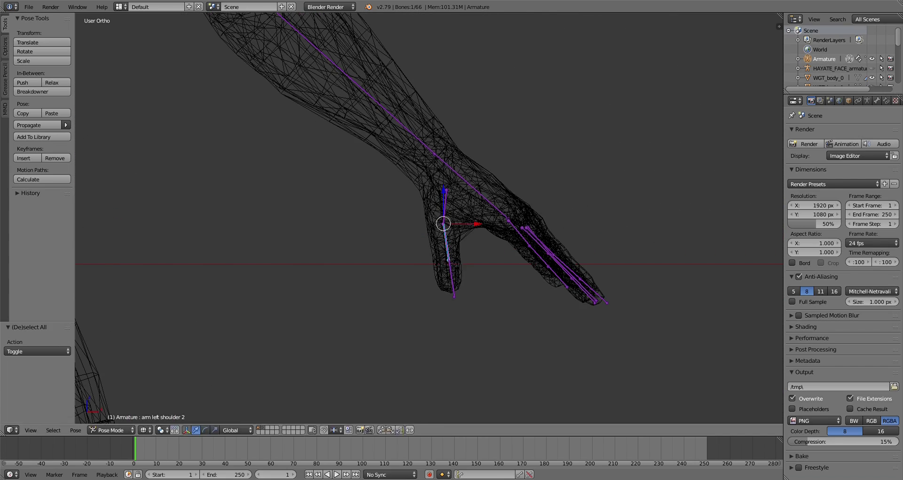
pyautogui.press('z')
# Step: Scale both upper arm bones in top view to line the hands up with the reference hands
pyautogui.press('ctrl+KP_7')
pyautogui.press('KP_7')
pyautogui.scroll(3, 281, 219)
pyautogui.press('s')
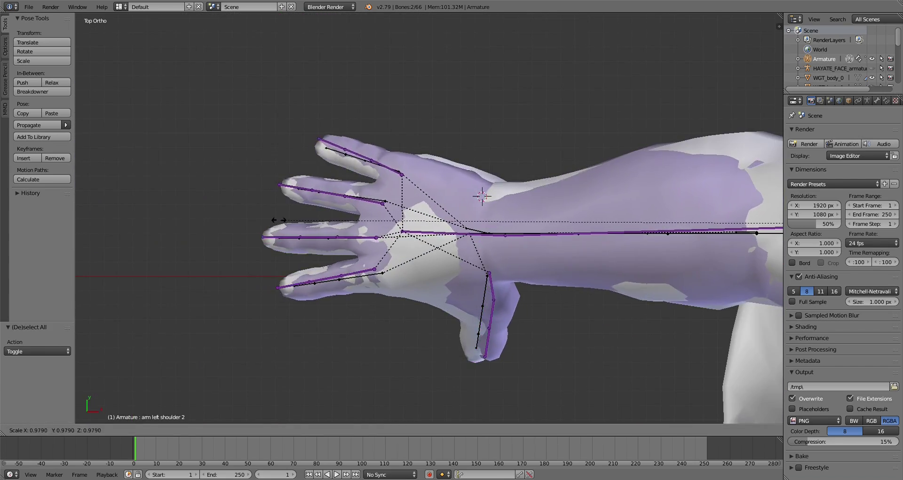
pyautogui.click(289, 220)
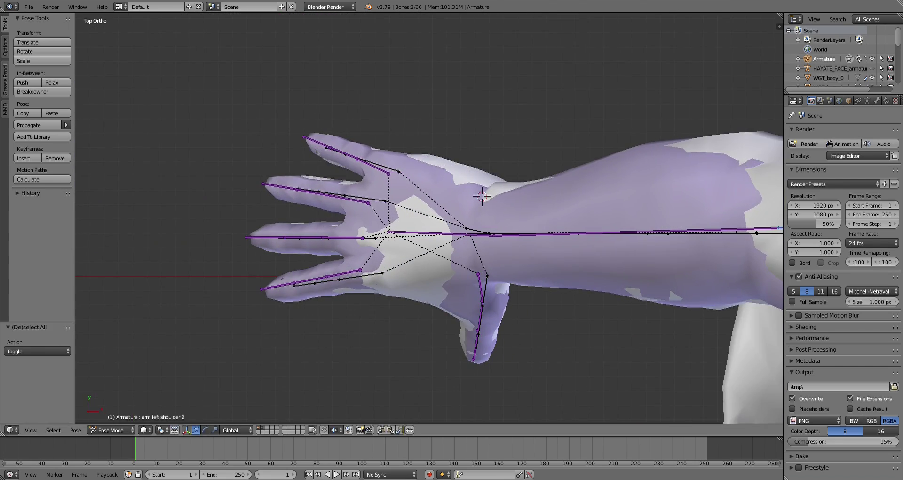
pyautogui.click(325, 219)
# Step: Rotate the thigh and foot bones to follow the reference legs, staying in Pose Mode
pyautogui.scroll(-4, 324, 219)
pyautogui.press('KP_Decimal')
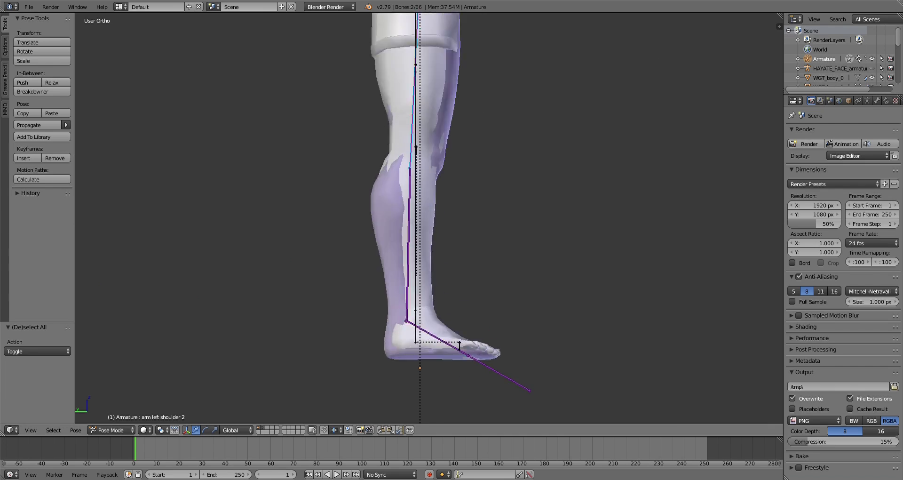
pyautogui.press('r')
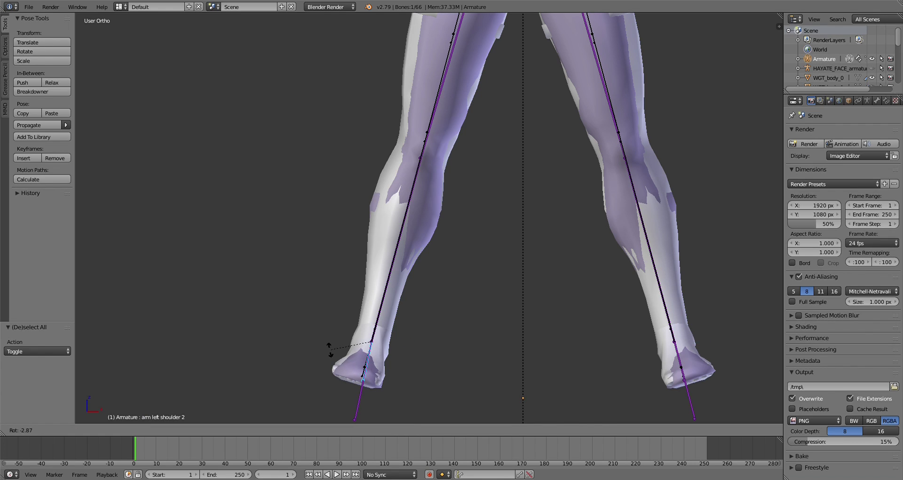
pyautogui.hotkey('ctrl', 'Tab')
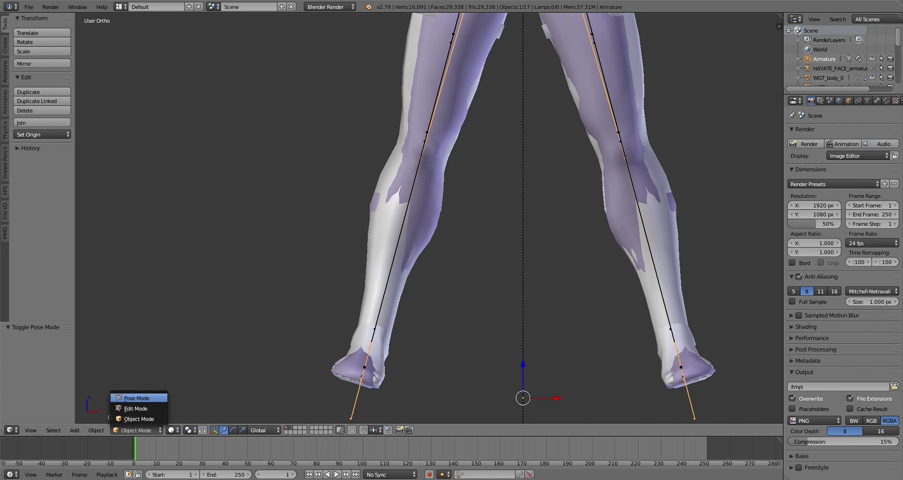
pyautogui.click(137, 398)
pyautogui.press('r')
# Step: In Object Mode, move the Spider-Man armature -0.000984 along Z and scale it by 1.002
pyautogui.hotkey('ctrl', 'Tab')
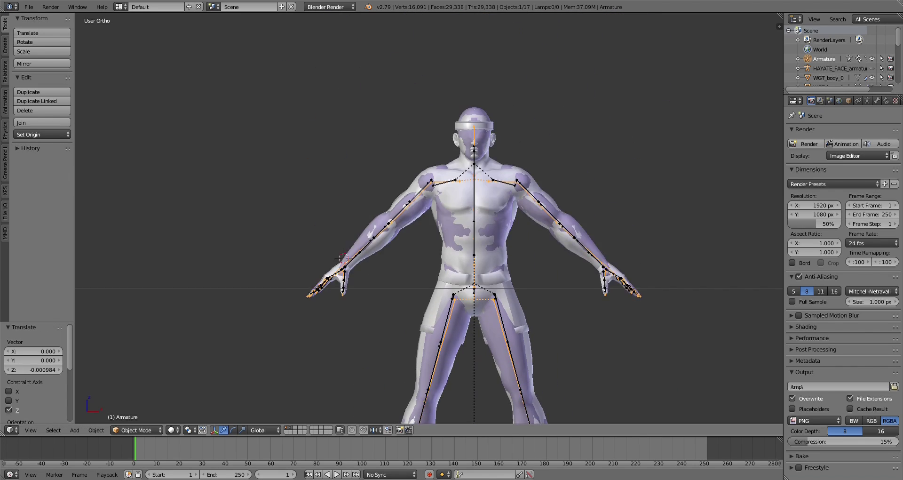
pyautogui.press('z')
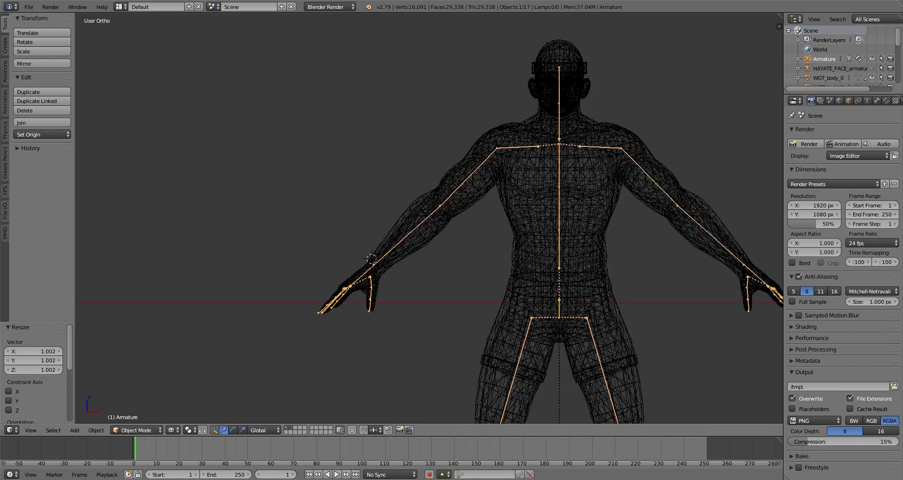
pyautogui.press('z')
# Step: Return to Pose Mode and scale both hand bones by 0.979 to fit the reference hands
pyautogui.press('KP_7')
pyautogui.press('ctrl+KP_8')
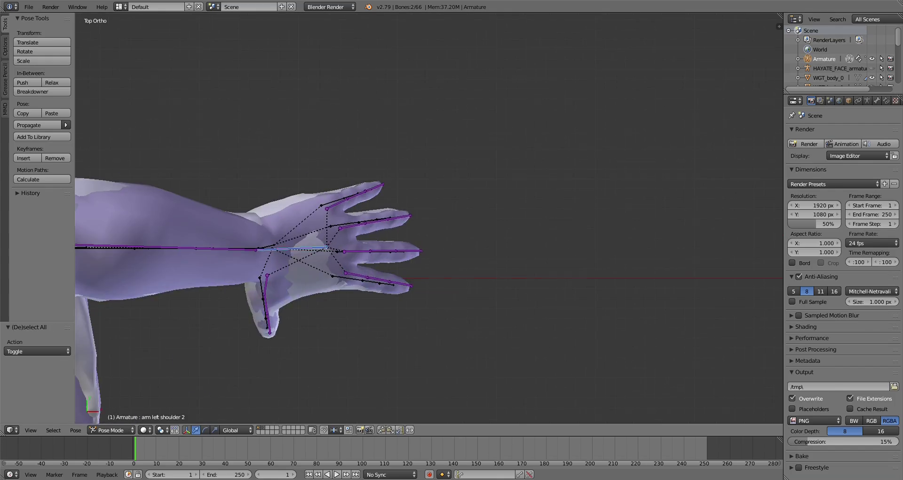
pyautogui.press('s')
pyautogui.click(351, 249)
pyautogui.press('z')
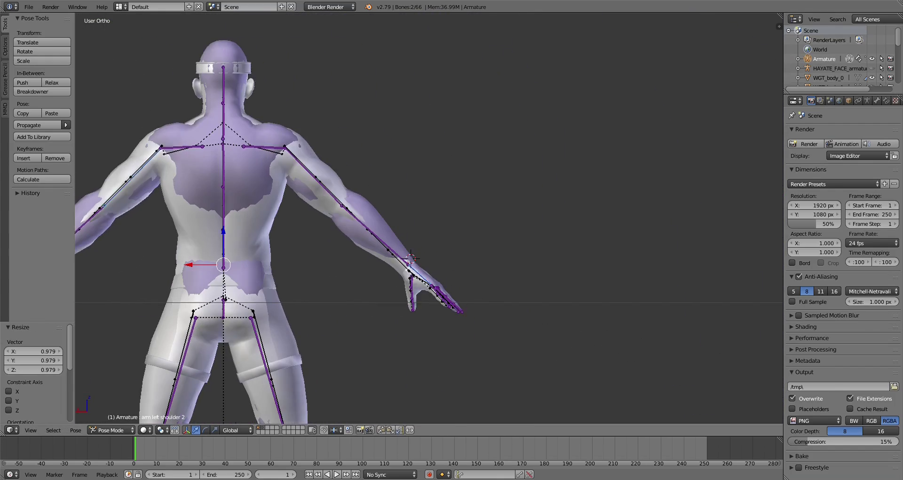
# Step: Rotate the right hand bone about 2 degrees in top view to bring the fingers onto the reference
pyautogui.press('a')
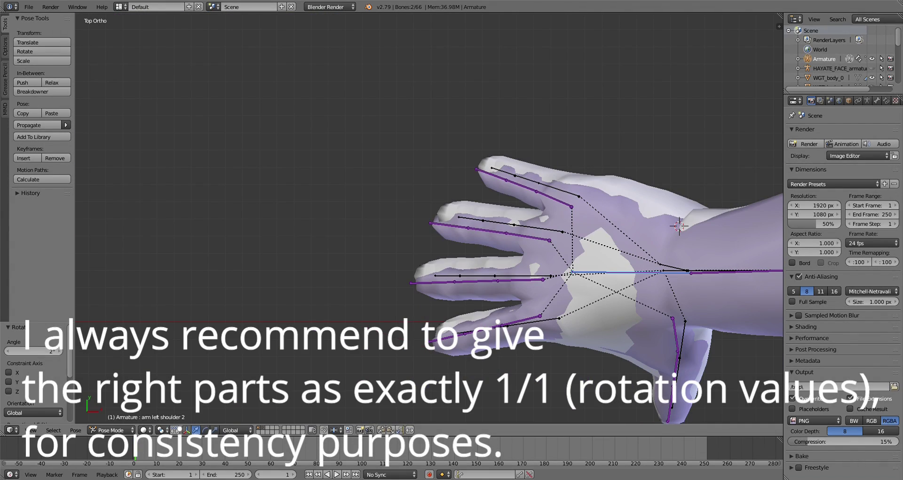
pyautogui.press('r')
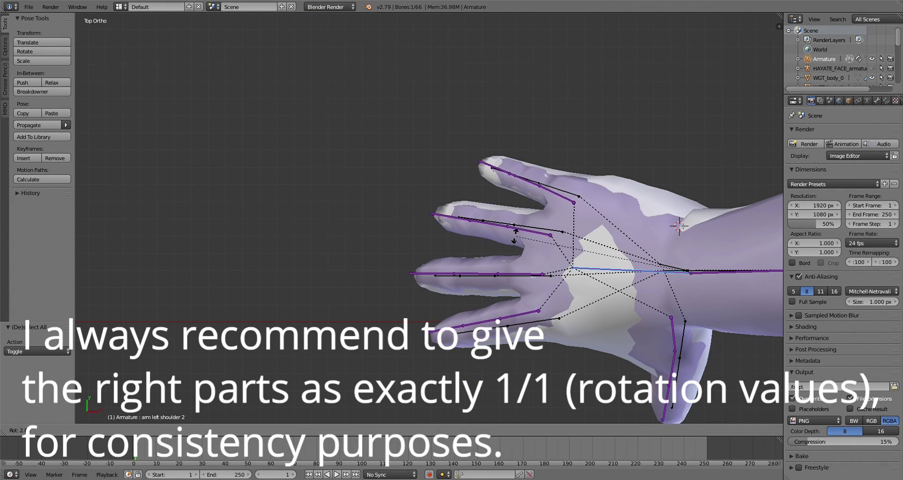
pyautogui.click(514, 234)
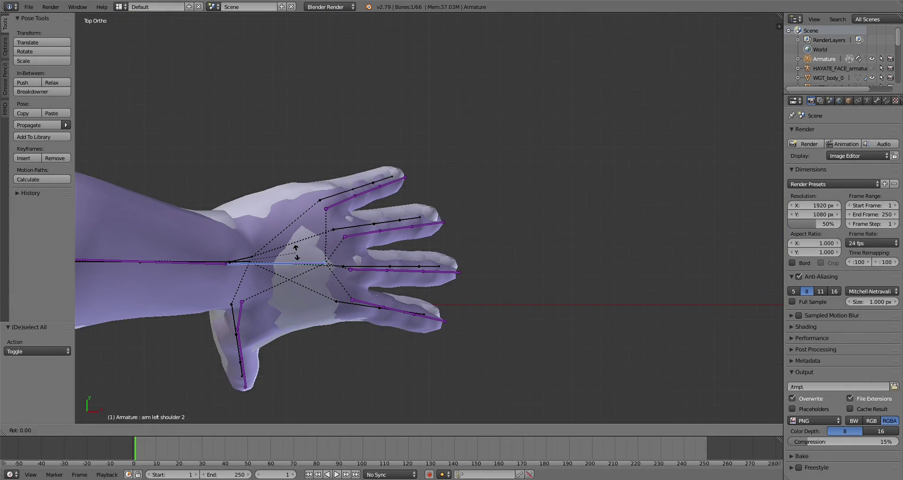
# Step: Rotate the pinky fingers' base bones in top view toward the reference fingers
pyautogui.press('z')
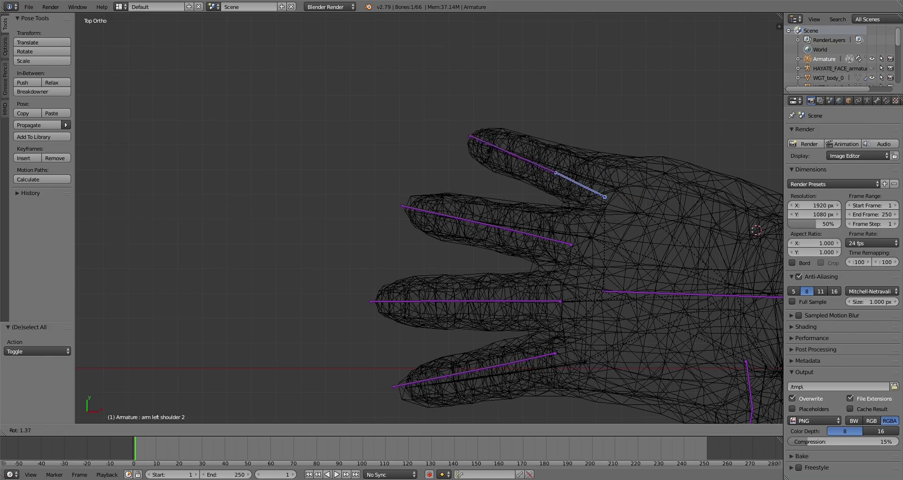
pyautogui.scroll(-3, 427, 217)
pyautogui.keyDown('shift'); pyautogui.moveTo(564, 225); pyautogui.dragTo(212, 226, button='middle'); pyautogui.keyUp('shift')
pyautogui.press('z')
pyautogui.scroll(4, 282, 212)
pyautogui.press('z')
pyautogui.press('z')
# Step: Examine how the hands, thumbs and forearms align with the reference body in side and front views, shaded and wireframe
pyautogui.press('KP_3')
pyautogui.scroll(4, 428, 217)
pyautogui.press('a')
pyautogui.scroll(-3, 428, 216)
pyautogui.keyDown('shift'); pyautogui.moveTo(564, 216); pyautogui.dragTo(282, 216, button='middle'); pyautogui.keyUp('shift')
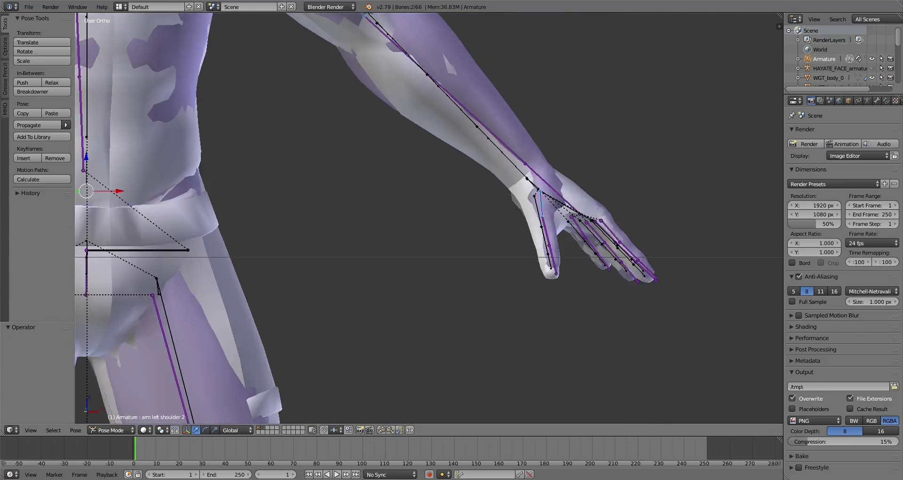
pyautogui.scroll(-2, 428, 216)
pyautogui.press('z')
pyautogui.press('KP_Decimal')
pyautogui.press('z')
pyautogui.press('z')
pyautogui.press('z')
pyautogui.scroll(-4, 428, 216)
pyautogui.press('a')
pyautogui.scroll(-2, 428, 216)
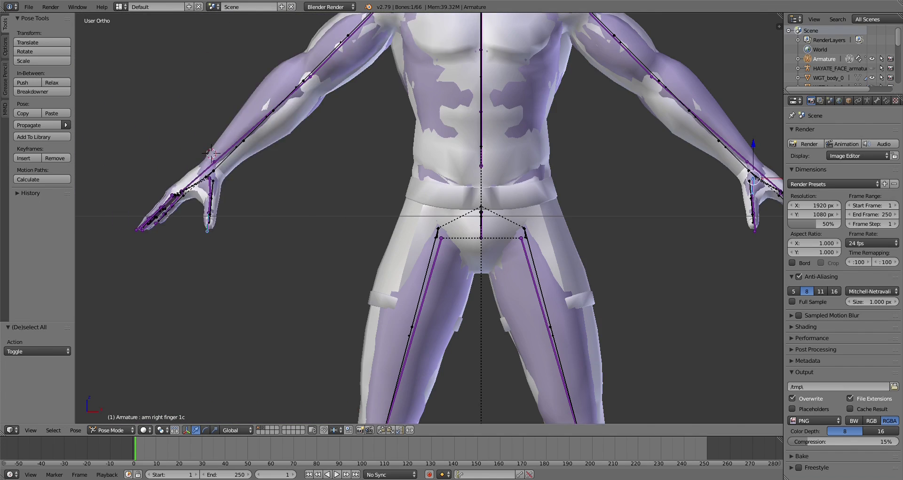
# Step: Rotate the right thumb's base bone by 3.5 degrees in front view
pyautogui.scroll(5, 250, 205)
pyautogui.rightClick(259, 202)
pyautogui.press('s')
pyautogui.press('x')
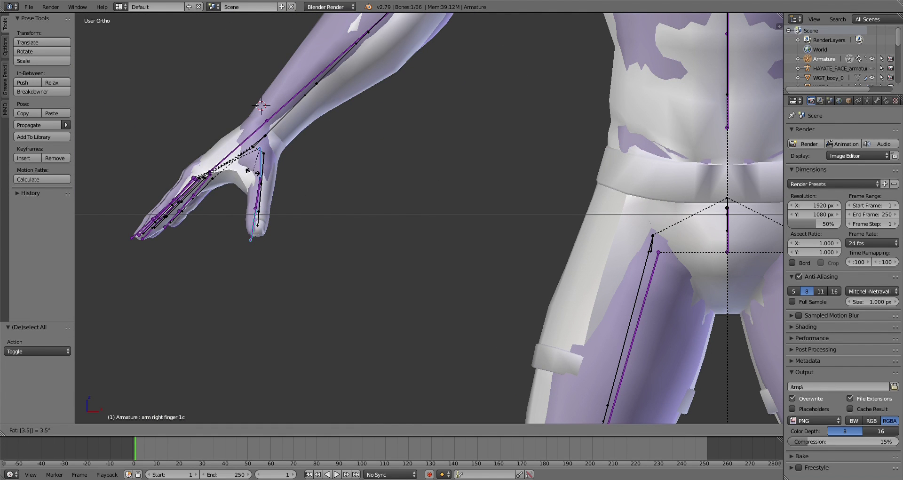
# Step: Rotate the middle bones of both thumbs in wireframe front view, the left one about 6 degrees
pyautogui.press('ctrl+KP_1')
pyautogui.press('KP_Decimal')
pyautogui.press('z')
pyautogui.press('r')
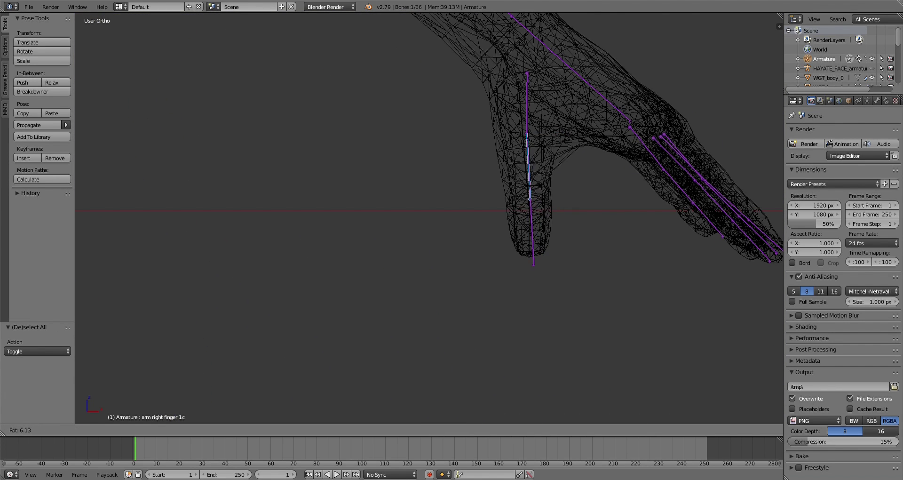
pyautogui.press('a')
pyautogui.press('a')
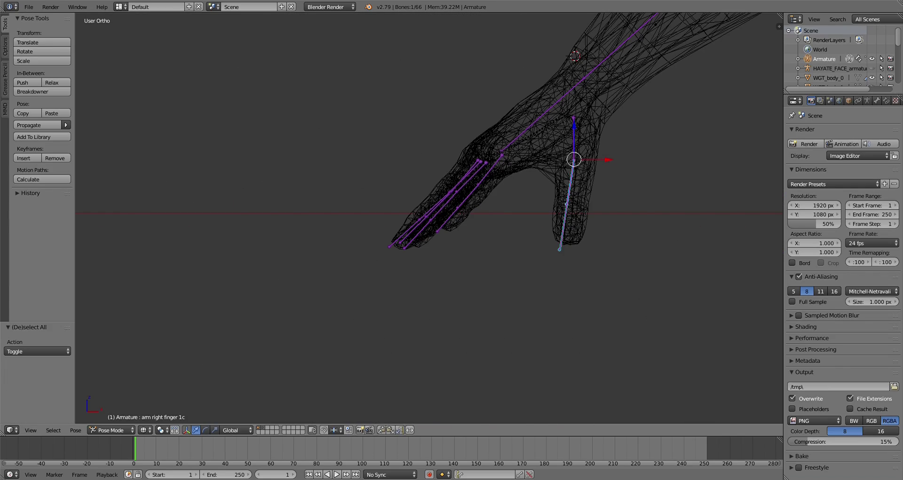
pyautogui.press('z')
# Step: Inspect the isolated Spider-Man body and armature in Object Mode, and return to Pose Mode with the reference body shown
pyautogui.press('Home')
pyautogui.scroll(4, 429, 216)
pyautogui.hotkey('ctrl', 'Tab')
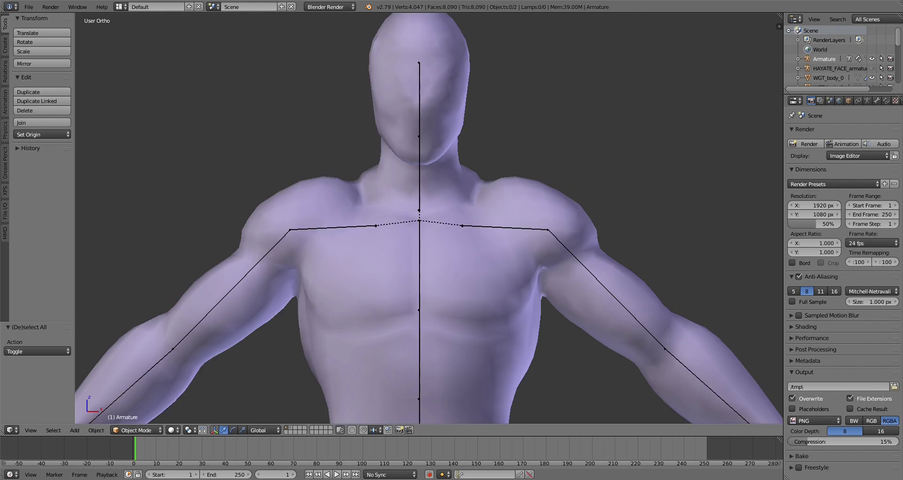
pyautogui.scroll(-2, 428, 216)
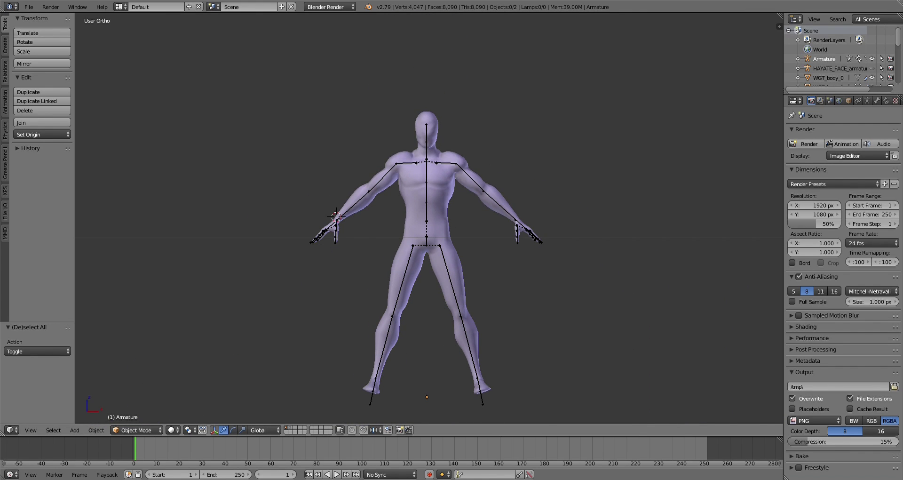
pyautogui.hotkey('ctrl', 'Tab')
pyautogui.scroll(5, 423, 141)
pyautogui.press('z')
pyautogui.press('z')
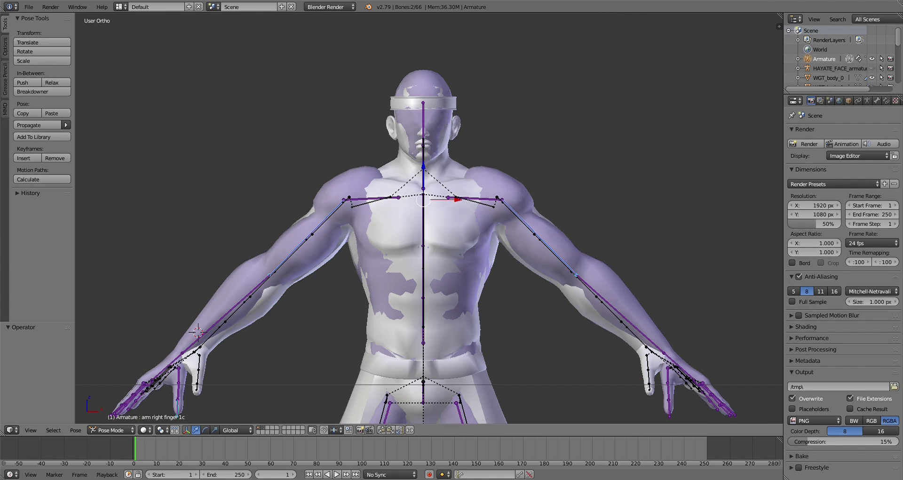
# Step: Scale both upper arm bones and rotate the right forearm bone by -3 degrees toward the reference arm
pyautogui.press('s')
pyautogui.press('Return')
pyautogui.scroll(2, 428, 217)
pyautogui.rightClick(409, 233)
pyautogui.press('r')
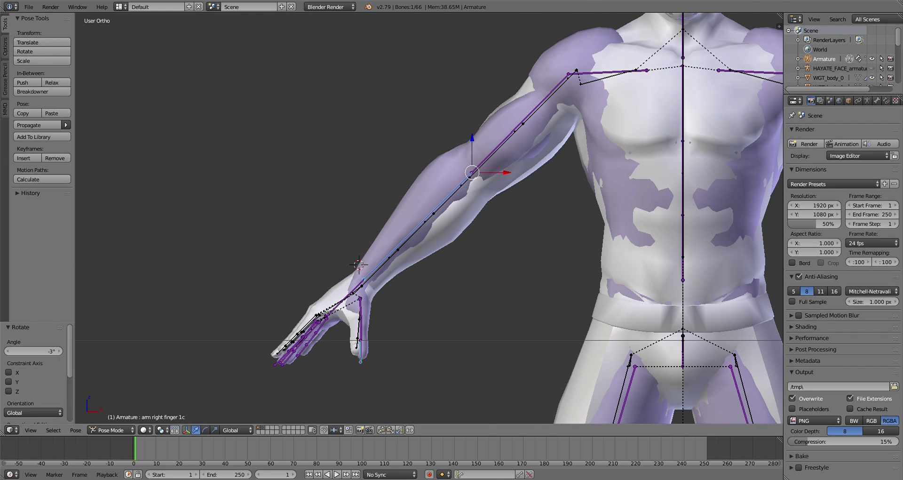
# Step: Rotate the upper arm bones in front view by 1 degree on the right and -1 degree on the left
pyautogui.scroll(-3, 423, 211)
pyautogui.press('a')
pyautogui.scroll(4, 329, 235)
pyautogui.rightClick(560, 103)
pyautogui.press('r')
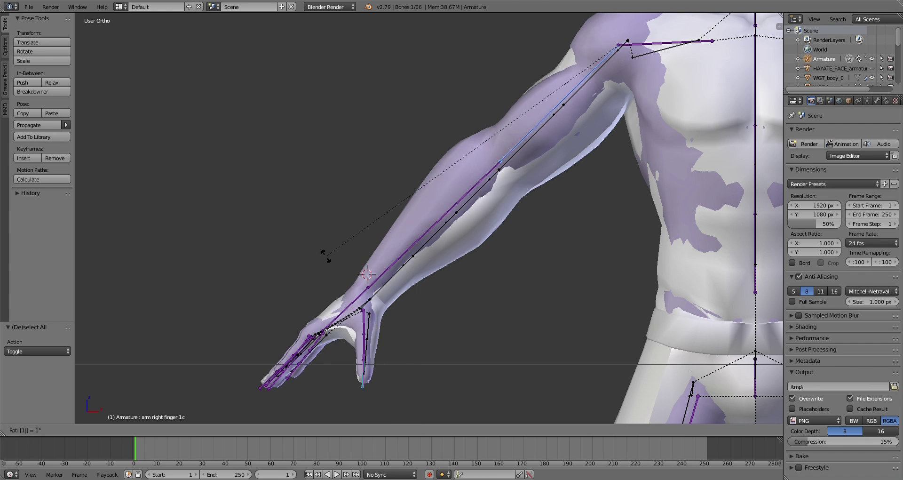
pyautogui.press('Return')
pyautogui.scroll(-4, 326, 256)
pyautogui.press('z')
pyautogui.press('z')
pyautogui.scroll(2, 423, 211)
# Step: Rotate the upper arm bones in top view toward the reference arms, using 0.5 degrees on the right arm
pyautogui.press('KP_7')
pyautogui.scroll(3, 329, 141)
pyautogui.scroll(-2, 414, 179)
pyautogui.scroll(3, 414, 179)
pyautogui.press('r')
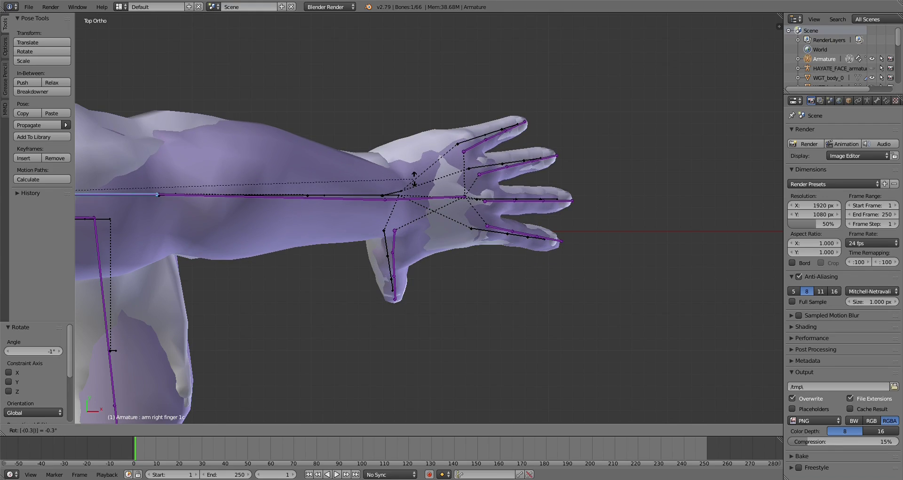
pyautogui.scroll(-4, 428, 217)
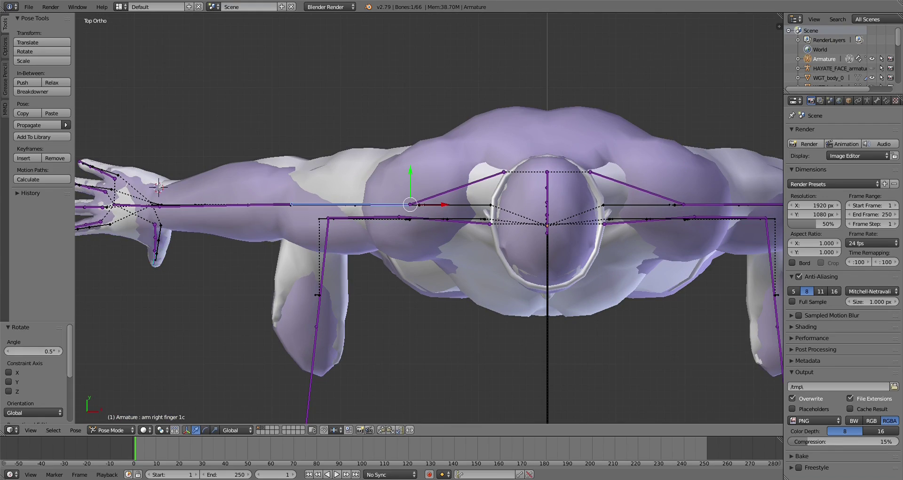
# Step: Deselect all bones and examine the alignment of both hands with the reference from several angles, shaded and wireframe
pyautogui.scroll(5, 429, 216)
pyautogui.press('z')
pyautogui.scroll(-3, 428, 217)
pyautogui.press('z')
pyautogui.press('z')
pyautogui.press('z')
pyautogui.press('a')
pyautogui.moveTo(429, 217)
pyautogui.mouseDown(button='middle')
pyautogui.moveTo(429, 264)
pyautogui.moveTo(461, 300)
pyautogui.mouseUp(button='middle')
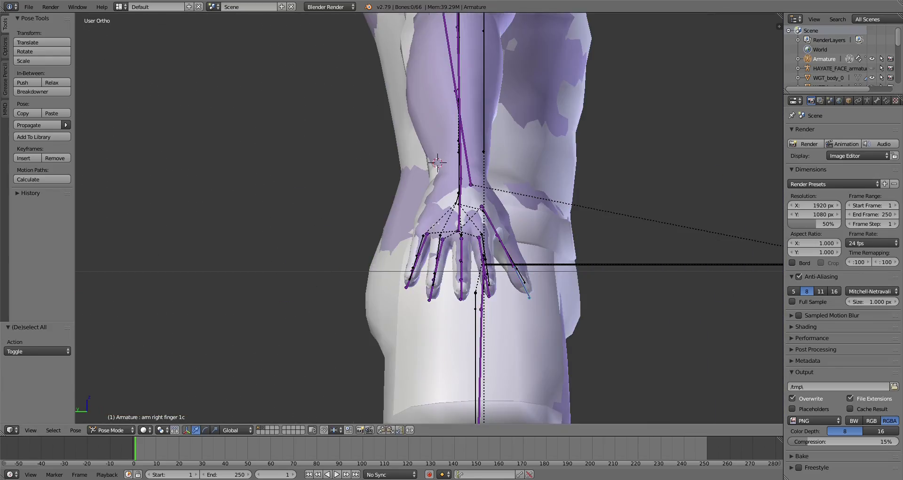
pyautogui.scroll(3, 461, 301)
pyautogui.press('z')
pyautogui.press('z')
pyautogui.scroll(-3, 461, 301)
pyautogui.moveTo(429, 216); pyautogui.dragTo(437, 206, button='middle')
pyautogui.scroll(-4, 437, 207)
pyautogui.scroll(6, 437, 207)
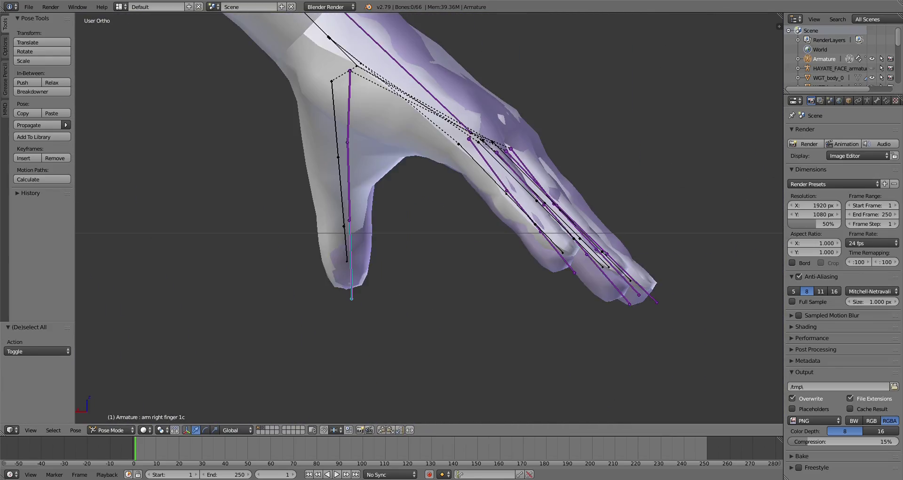
# Step: Rotate the matching finger base bones toward the reference fingers, by -2 degrees on the left hand and 3 degrees on the right hand
pyautogui.rightClick(445, 193)
pyautogui.press('r')
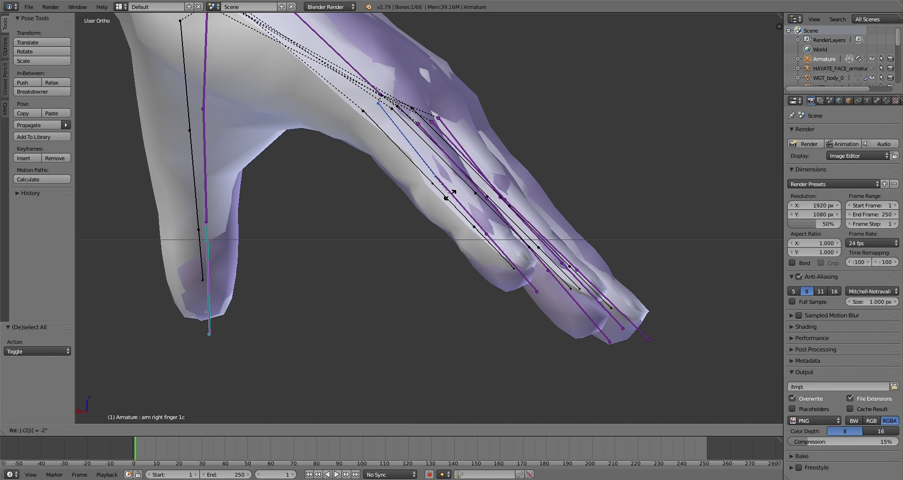
pyautogui.press('Return')
pyautogui.press('a')
pyautogui.scroll(-4, 452, 192)
pyautogui.moveTo(453, 192); pyautogui.dragTo(517, 192, button='middle')
pyautogui.scroll(5, 517, 191)
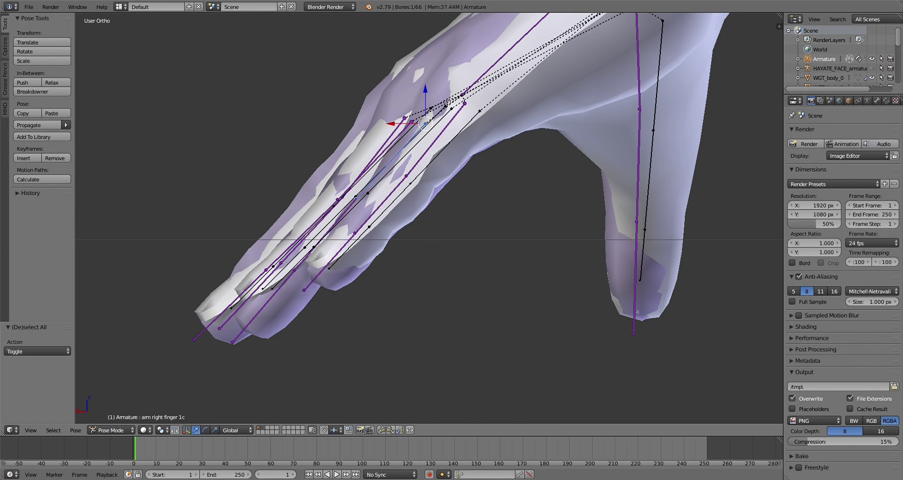
pyautogui.press('r')
pyautogui.press('Return')
pyautogui.press('KP_9')
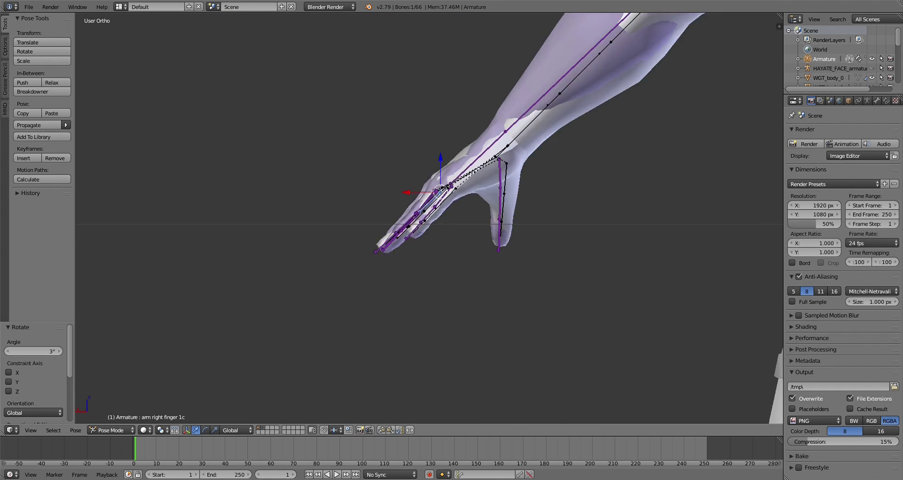
# Step: Rotate the right hand's finger bone by 2.5 degrees to follow the reference finger
pyautogui.moveTo(446, 178); pyautogui.dragTo(263, 281, button='middle')
pyautogui.press('z')
pyautogui.press('Escape')
pyautogui.press('z')
pyautogui.press('Home')
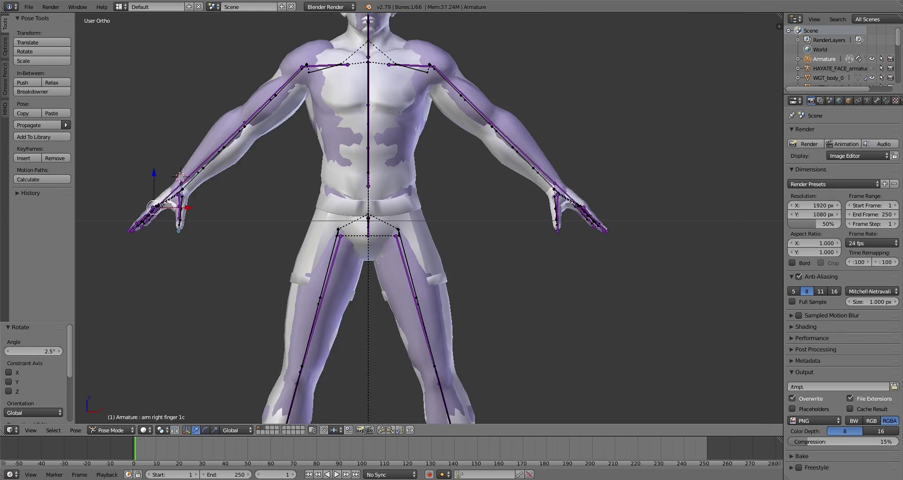
# Step: Rotate the left index finger's base bone in top view toward the reference finger and deselect it
pyautogui.press('KP_Decimal')
pyautogui.press('r')
pyautogui.press('Escape')
pyautogui.moveTo(554, 231)
pyautogui.mouseDown(button='middle')
pyautogui.moveTo(435, 194)
pyautogui.moveTo(423, 135)
pyautogui.mouseUp(button='middle')
pyautogui.press('z')
pyautogui.press('z')
pyautogui.scroll(4, 423, 135)
pyautogui.press('KP_7')
pyautogui.press('z')
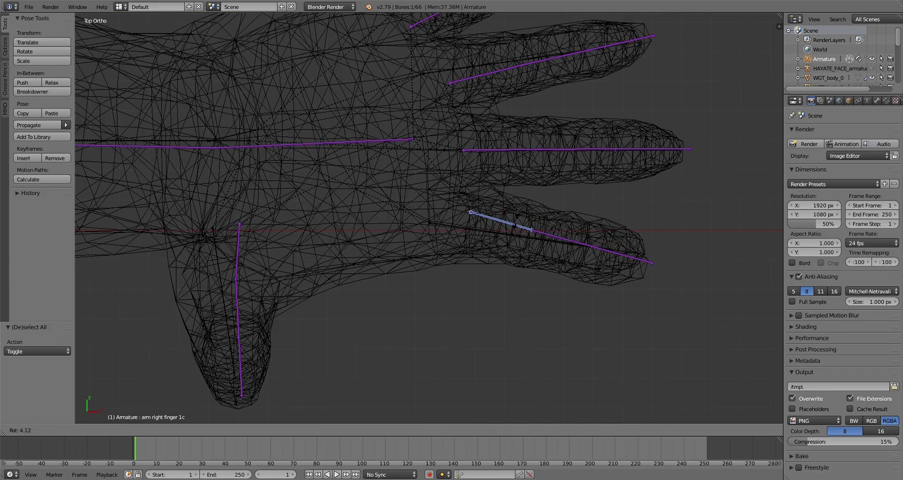
pyautogui.press('z')
pyautogui.scroll(-2, 449, 215)
pyautogui.scroll(-5, 449, 215)
pyautogui.moveTo(449, 215); pyautogui.dragTo(449, 141, button='middle')
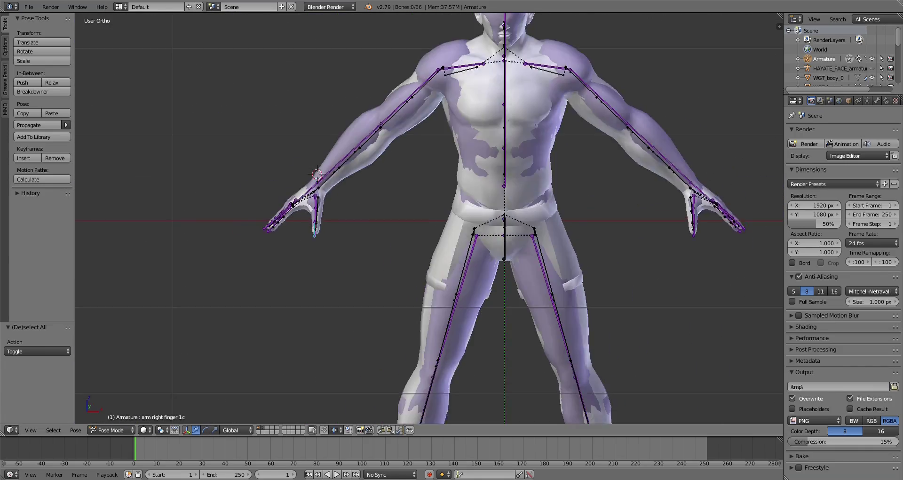
# Step: Inspect the right arm and shoulder bone from the front in wireframe and shaded display
pyautogui.scroll(4, 449, 141)
pyautogui.press('z')
pyautogui.press('r')
pyautogui.press('Escape')
pyautogui.press('z')
pyautogui.scroll(-4, 429, 218)
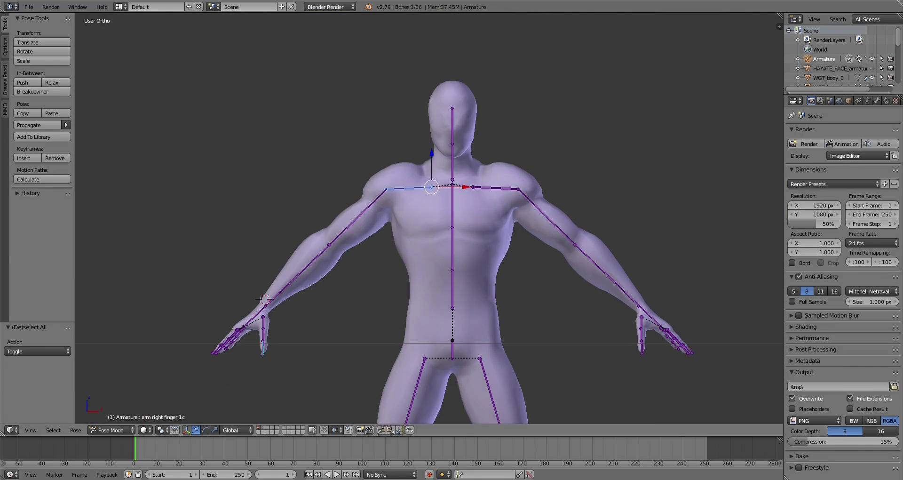
pyautogui.scroll(4, 429, 217)
# Step: Clear the pose location of the selected thumb bones and deselect them
pyautogui.press('z')
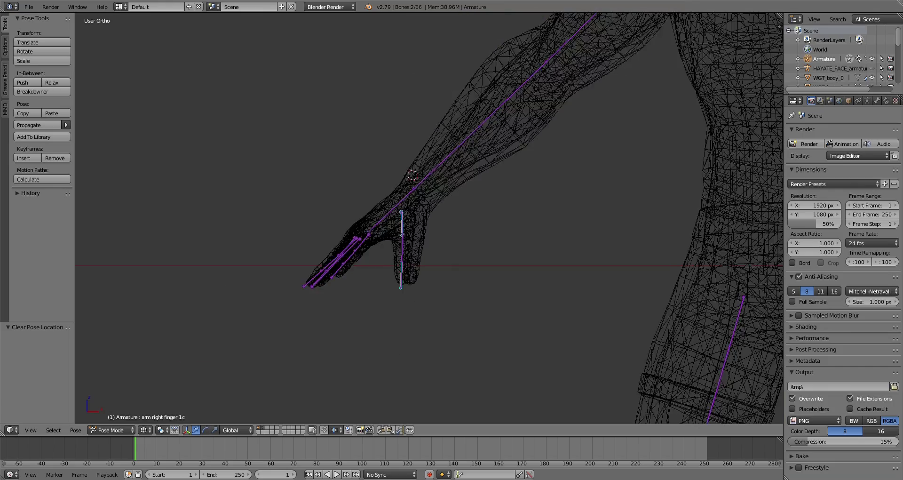
pyautogui.scroll(-3, 429, 217)
pyautogui.press('a')
pyautogui.scroll(3, 428, 217)
pyautogui.press('z')
# Step: Scale both upper arm bones to about 0.98 in top view to match the reference arms
pyautogui.press('KP_7')
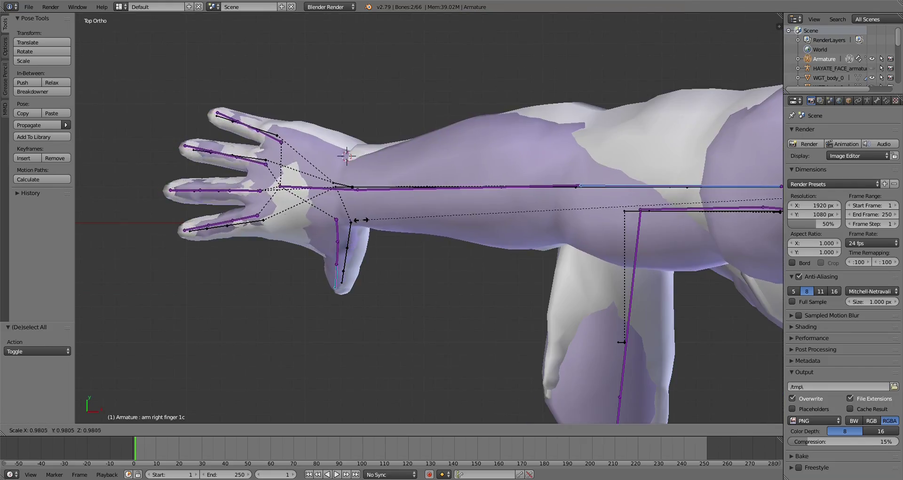
pyautogui.scroll(-3, 429, 217)
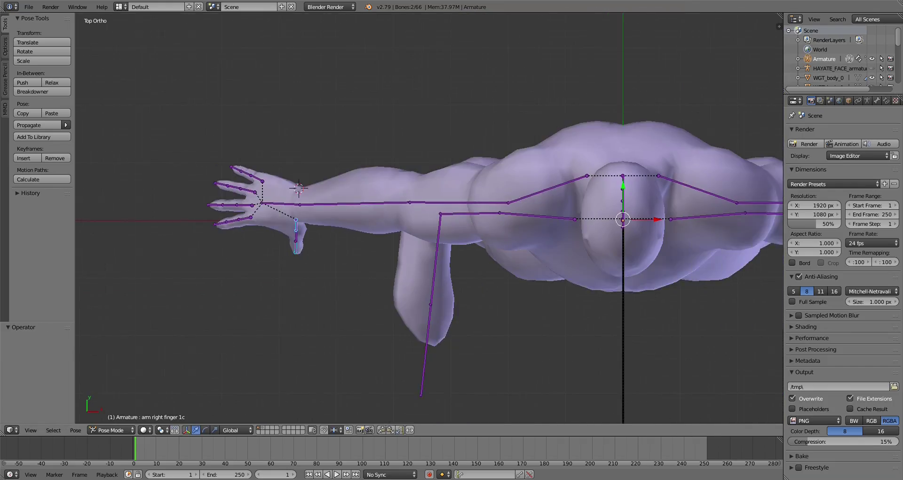
pyautogui.moveTo(429, 282); pyautogui.dragTo(428, 188, button='middle')
pyautogui.scroll(2, 429, 218)
pyautogui.press('KP_5')
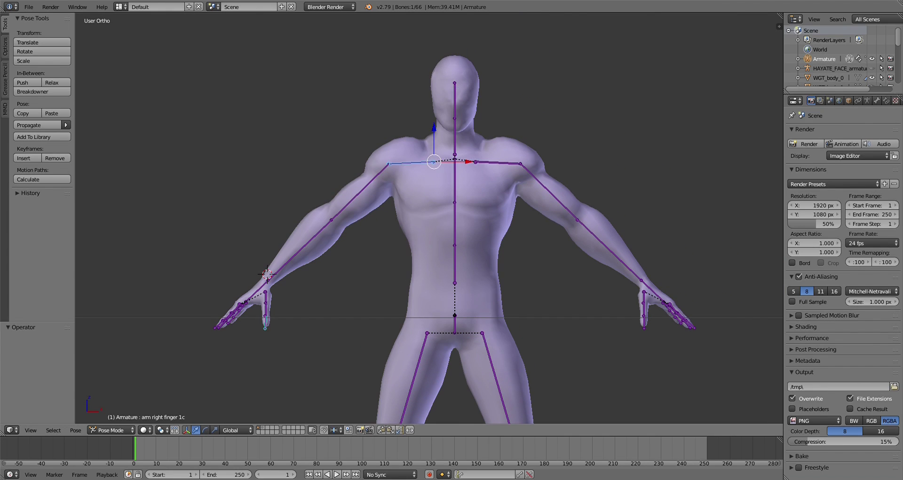
# Step: Deselect all bones and open the model file import or export command
pyautogui.hotkey('ctrl', 'Tab')
pyautogui.press('a')
pyautogui.click(29, 7)
pyautogui.moveTo(44, 196)
pyautogui.moveTo(160, 290)
pyautogui.click(249, 308)
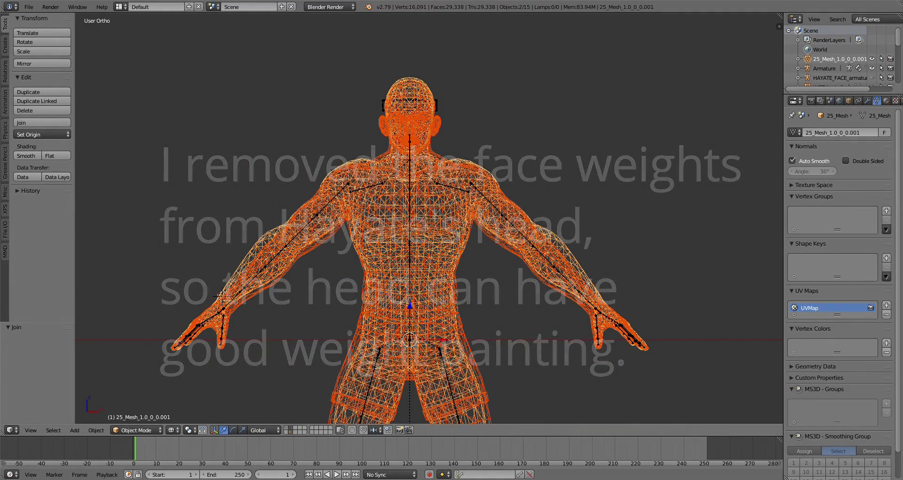
# Step: Switch the body mesh to Weight Paint mode and test the shoulder weights by moving both shoulder bones along global Z
pyautogui.click(136, 430)
pyautogui.click(132, 375)
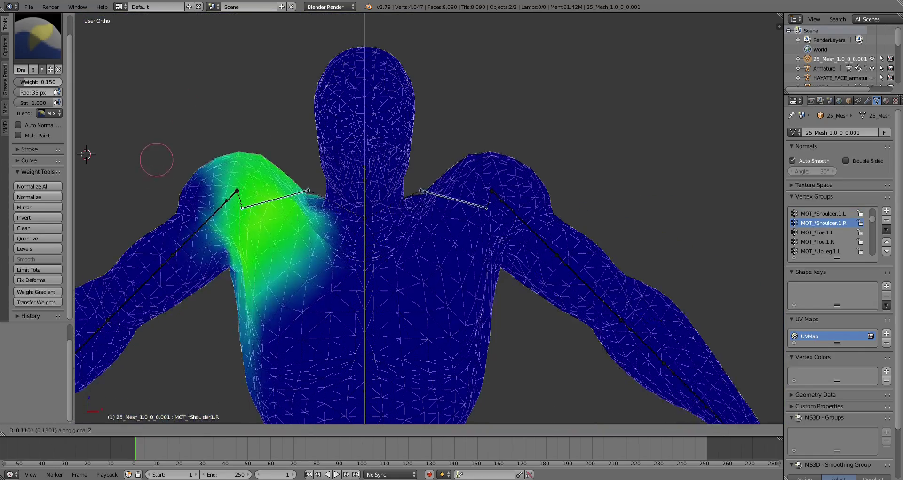
pyautogui.click(189, 298)
pyautogui.press('a')
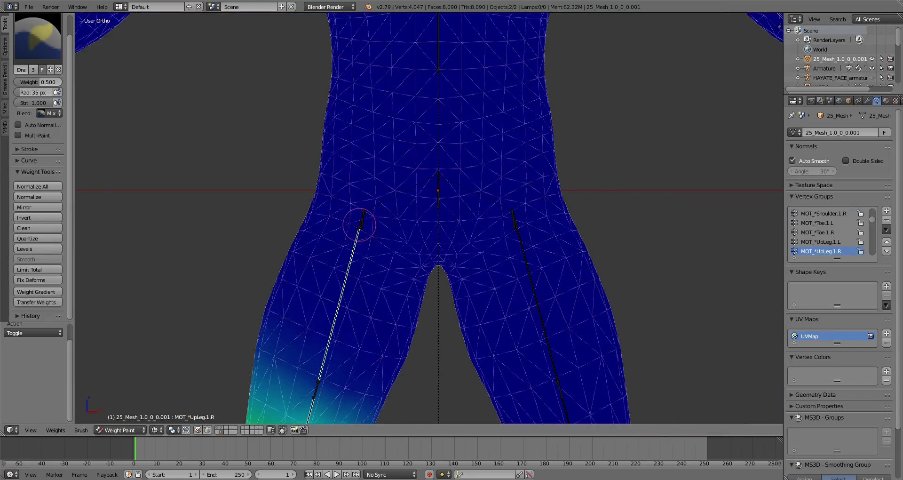
# Step: Set the brush weight to 0.4 for the OPT_AS_*_UpLeg_A.0.R weights around the crotch and test-rotate the leg bone
pyautogui.click(38, 81)
pyautogui.write('0.4')
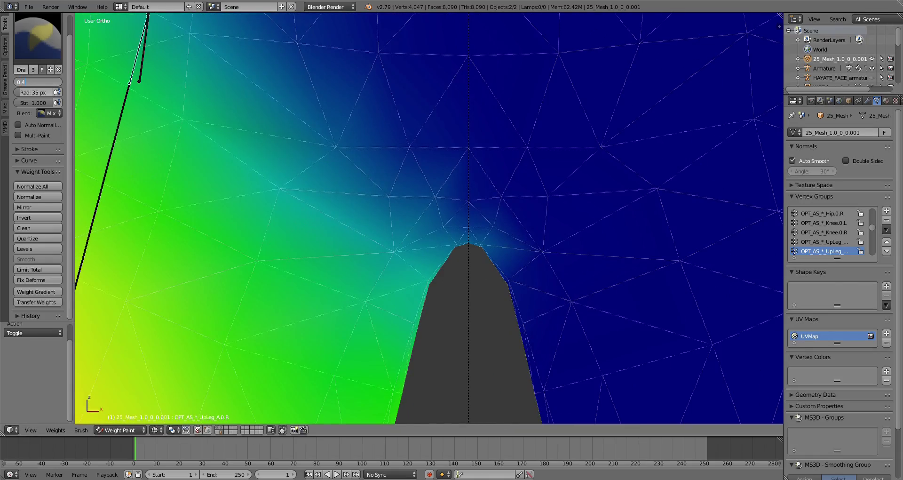
pyautogui.press('r')
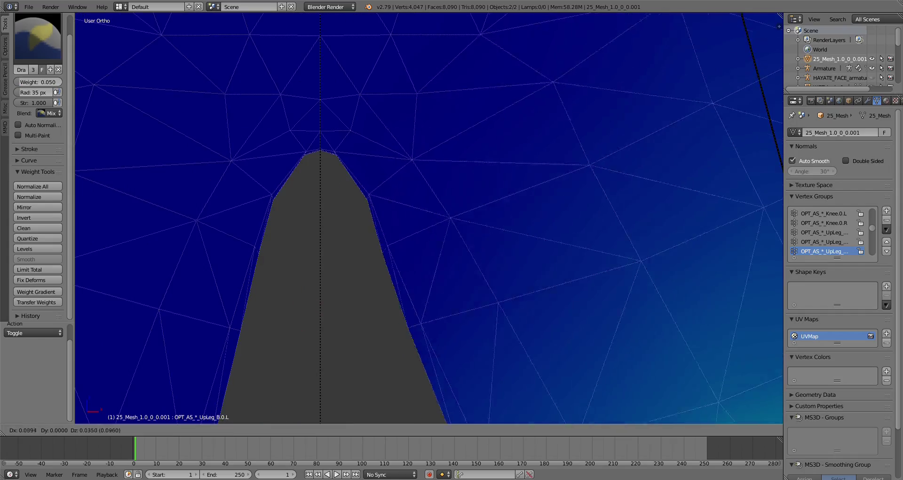
# Step: Set the brush weight to 0.025 for the faint upper-leg weights at the crotch and test-rotate the leg bone
pyautogui.click(37, 82)
pyautogui.write('0.025')
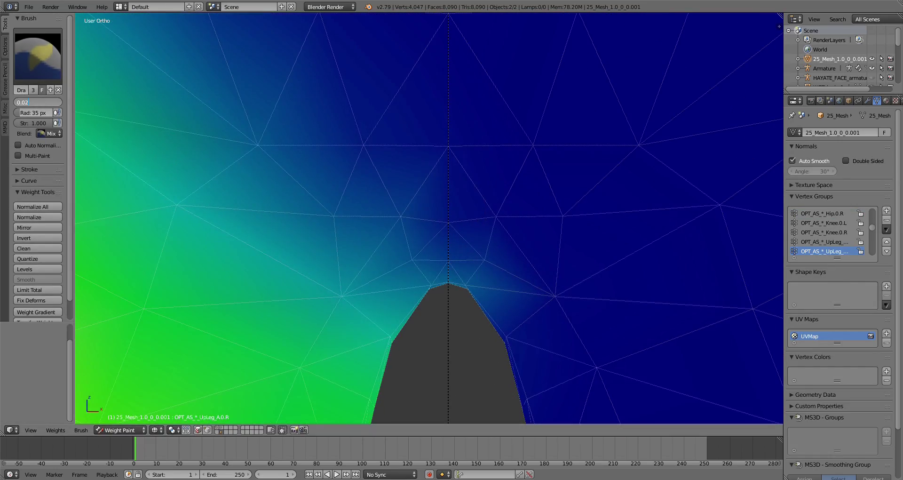
pyautogui.press('Return')
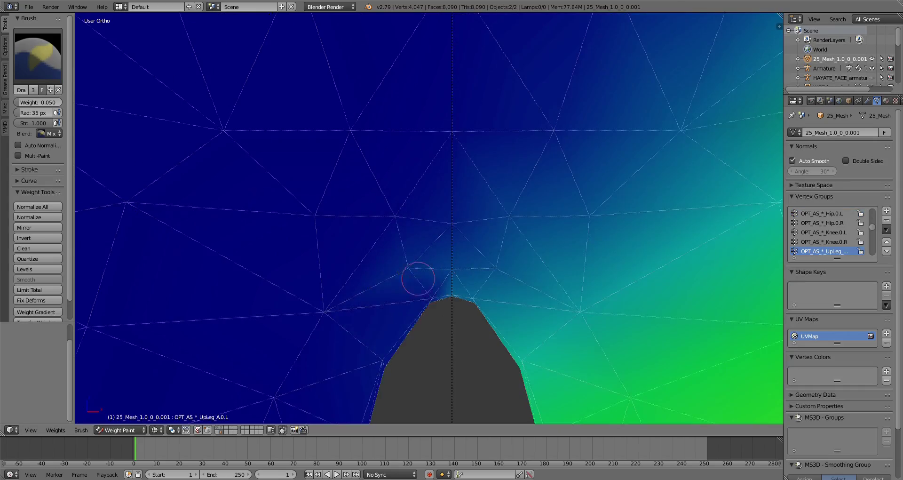
pyautogui.press('r')
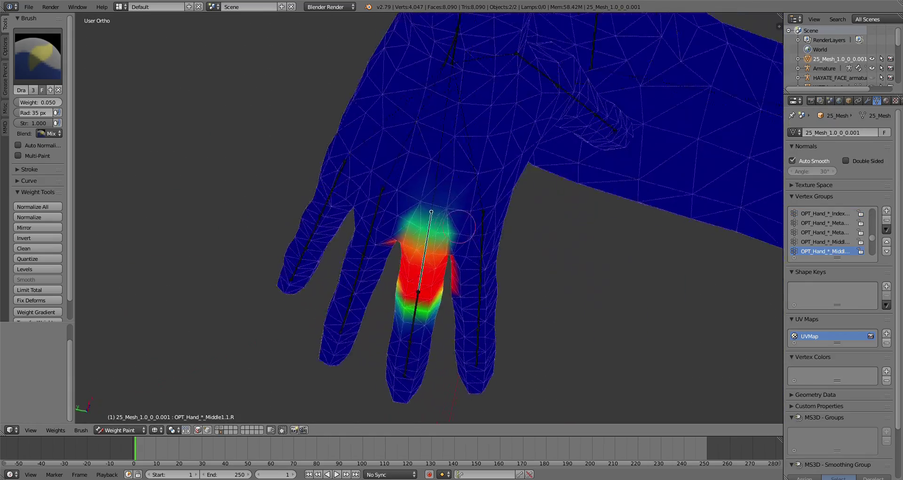
# Step: Set the brush weight to 0 and erase the stray OPT_Hand_*_Middle1.1.R weights from the right index finger
pyautogui.scroll(8, 460, 227)
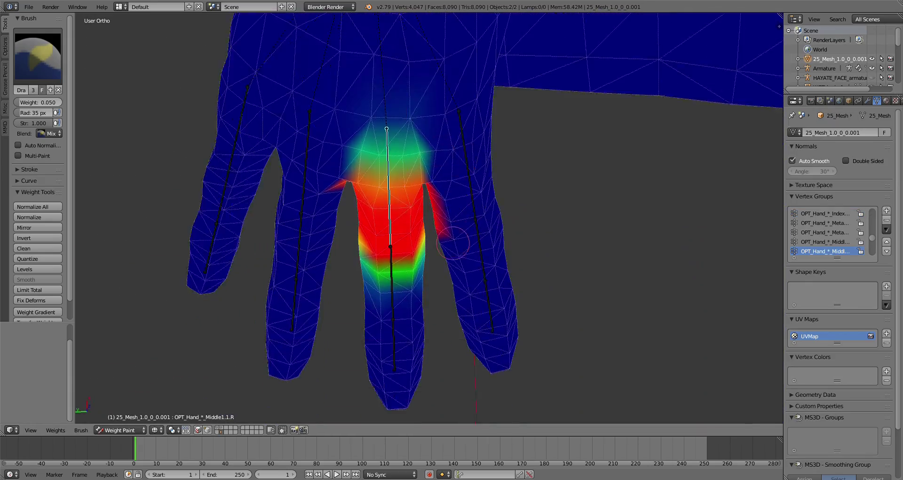
pyautogui.click(17, 102)
pyautogui.scroll(3, 414, 197)
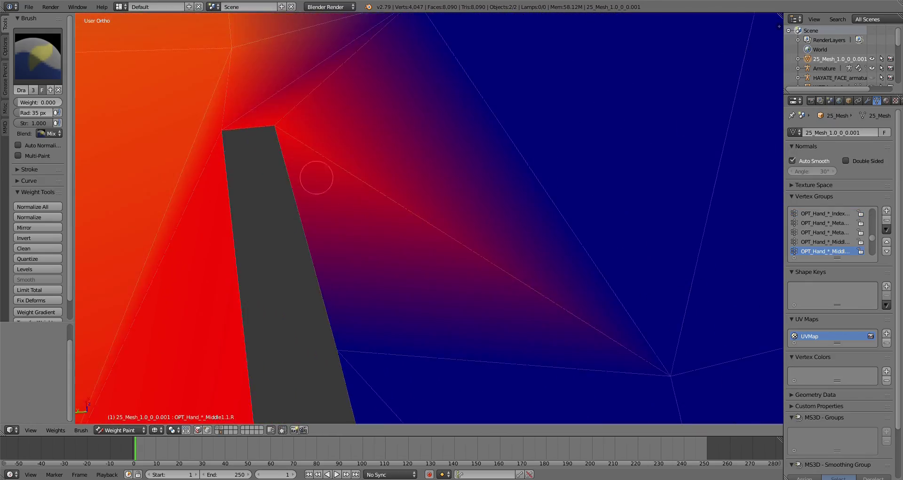
pyautogui.scroll(-3, 317, 181)
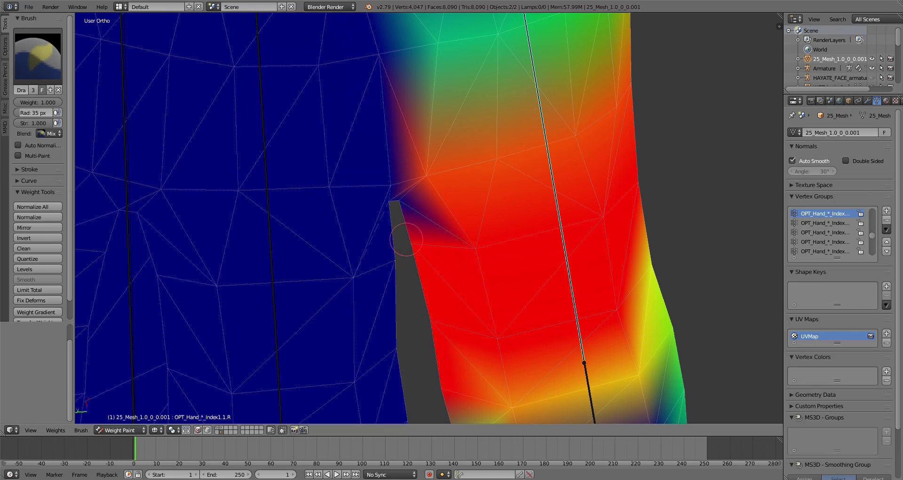
# Step: Paint OPT_Hand_*_Index1.1.R at weight 1.0 beside the middle-finger gap and check the OPT_Hand_*_Ring1.1.R weights
pyautogui.scroll(1, 405, 238)
pyautogui.scroll(-6, 389, 164)
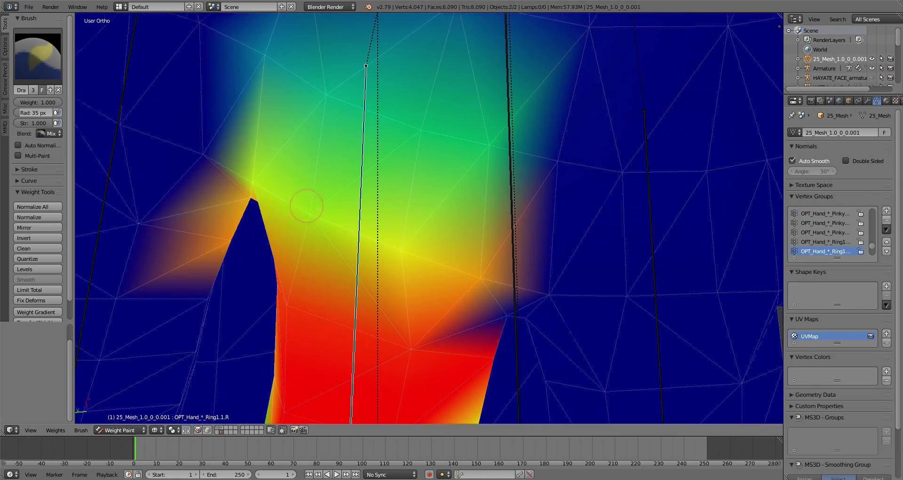
pyautogui.scroll(-8, 478, 310)
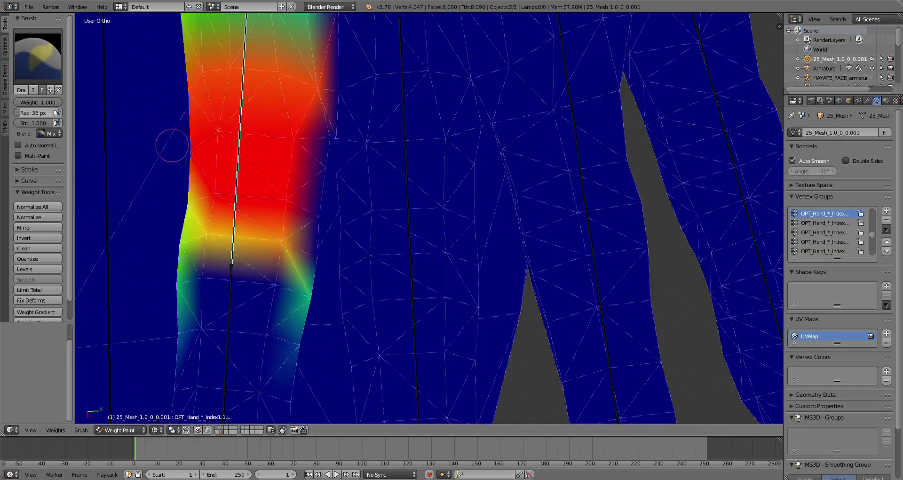
# Step: Paint OPT_Hand_*_Index1.1.L at weight 1.0 along the side of the left index finger facing the middle finger
pyautogui.scroll(-4, 333, 323)
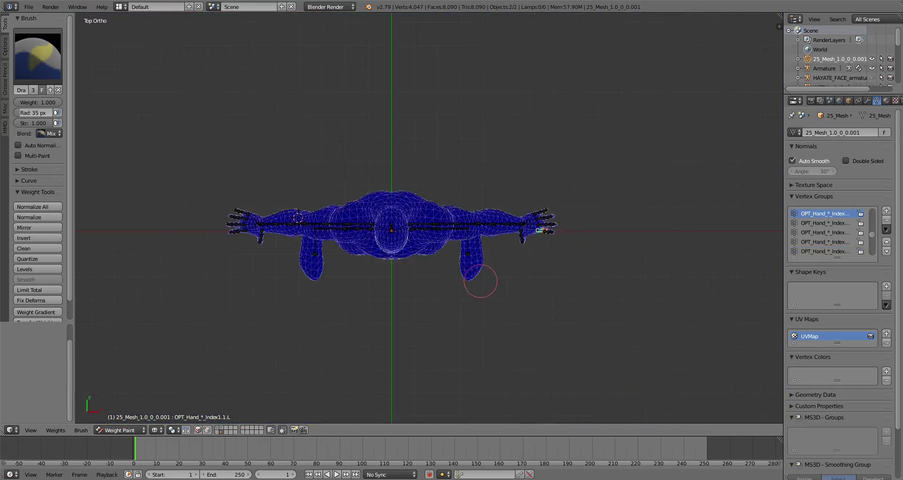
pyautogui.scroll(10, 480, 334)
pyautogui.moveTo(480, 275); pyautogui.dragTo(393, 207, button='middle')
pyautogui.scroll(5, 393, 208)
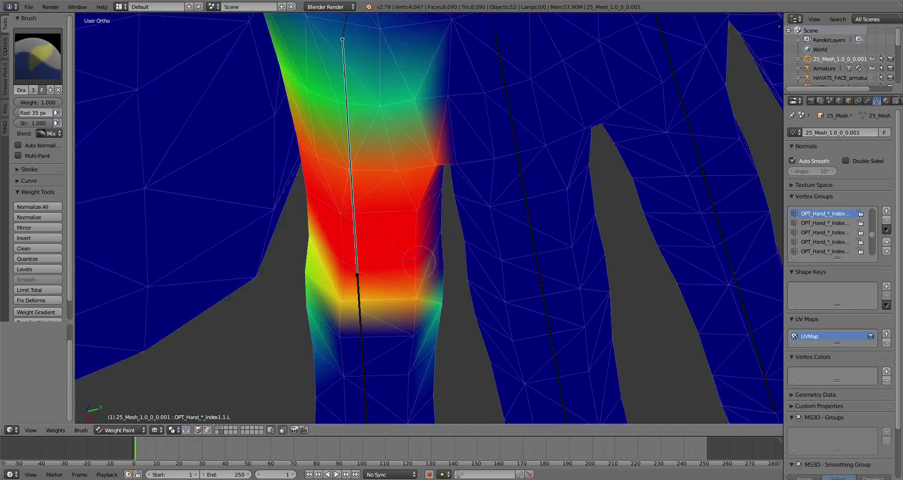
pyautogui.scroll(-5, 363, 282)
pyautogui.scroll(8, 403, 262)
pyautogui.keyDown('shift'); pyautogui.moveTo(337, 214); pyautogui.dragTo(282, 142, button='middle'); pyautogui.keyUp('shift')
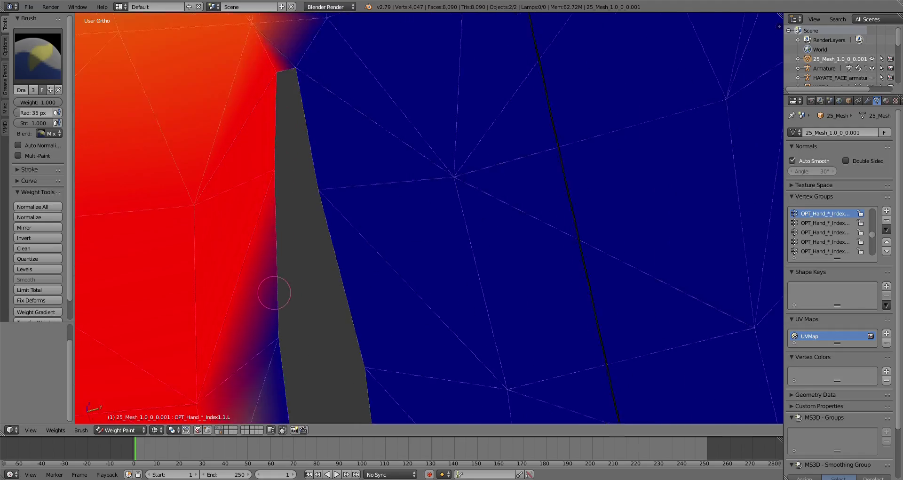
# Step: Select the left middle finger's base bone and erase its stray weights from the index finger with brush weight 0
pyautogui.scroll(-3, 273, 292)
pyautogui.scroll(-2, 367, 282)
pyautogui.rightClick(451, 179)
pyautogui.press('BackSpace')
pyautogui.scroll(4, 343, 151)
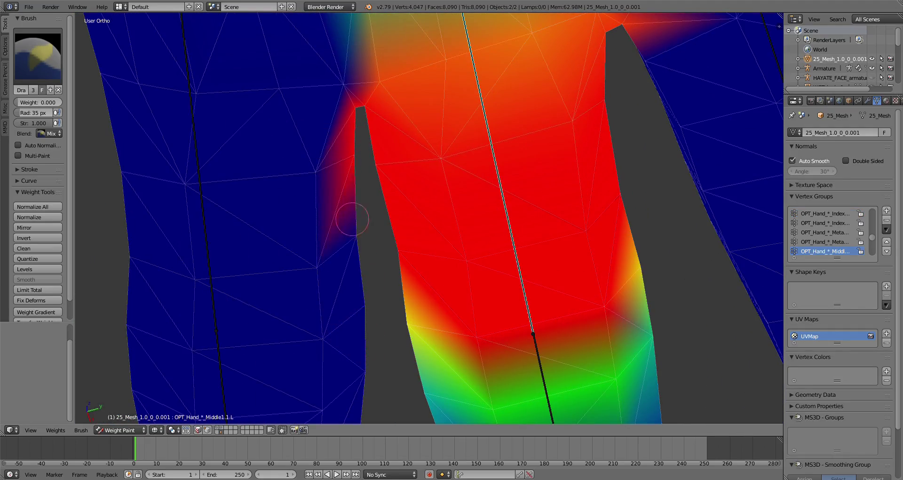
pyautogui.moveTo(354, 229); pyautogui.dragTo(231, 238, button='middle')
# Step: Select the left ring finger's base bone and check the OPT_Hand_*_Ring1.1.L weights between the neighbouring fingers
pyautogui.scroll(-5, 383, 322)
pyautogui.moveTo(383, 322); pyautogui.dragTo(282, 254, button='middle')
pyautogui.scroll(8, 423, 221)
pyautogui.scroll(-4, 423, 221)
pyautogui.rightClick(534, 161)
pyautogui.scroll(-3, 420, 229)
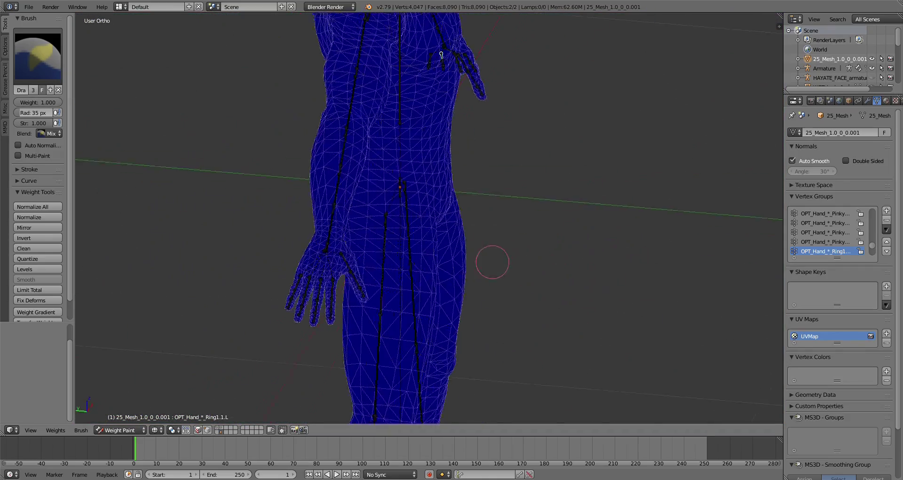
# Step: Examine the weights of OPT_Hand_*_Middle1.1.R and OPT_Hand_*_Ring1.1.R where they spill onto the neighbouring fingers
pyautogui.scroll(6, 486, 261)
pyautogui.rightClick(414, 188)
pyautogui.scroll(-5, 414, 188)
pyautogui.scroll(10, 395, 319)
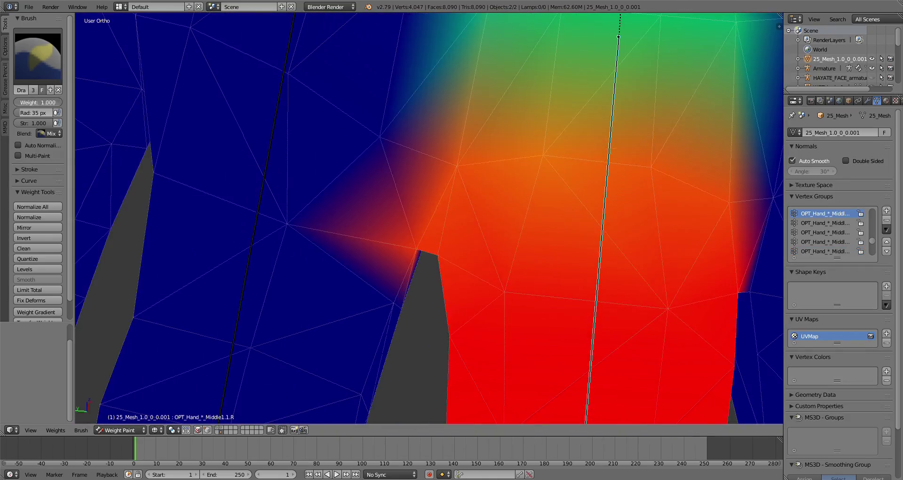
pyautogui.scroll(-4, 393, 282)
pyautogui.rightClick(367, 263)
pyautogui.scroll(5, 399, 282)
pyautogui.scroll(-4, 437, 301)
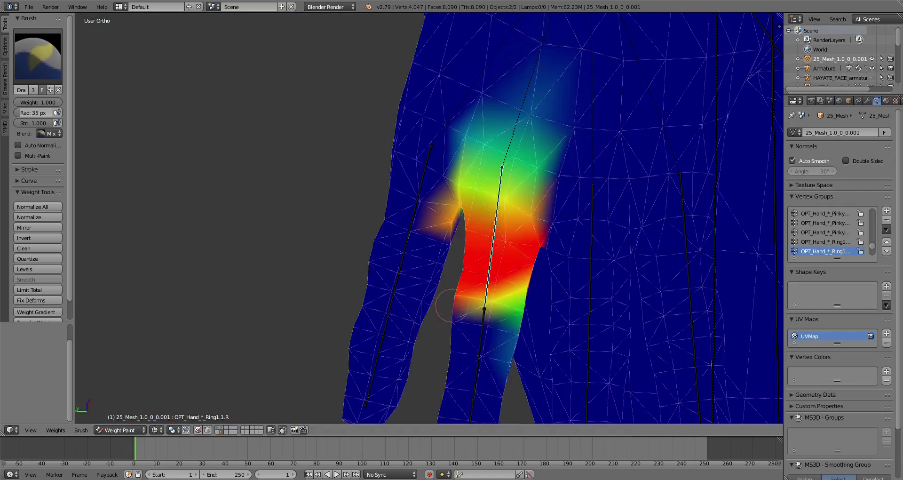
# Step: Sample the OPT_Hand_*_Ring1.1.R weight spilling onto the right pinky and set the brush weight to 0 for erasing it
pyautogui.scroll(5, 540, 123)
pyautogui.keyDown('shift'); pyautogui.moveTo(430, 214); pyautogui.dragTo(386, 214, button='middle'); pyautogui.keyUp('shift')
pyautogui.keyDown('ctrl'); pyautogui.click(386, 214); pyautogui.keyUp('ctrl')
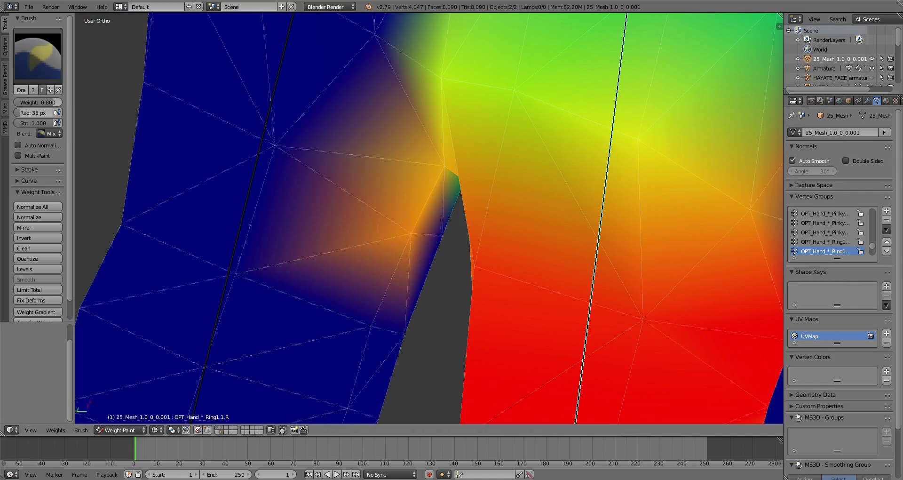
pyautogui.write('5')
pyautogui.press('Return')
pyautogui.scroll(1, 428, 167)
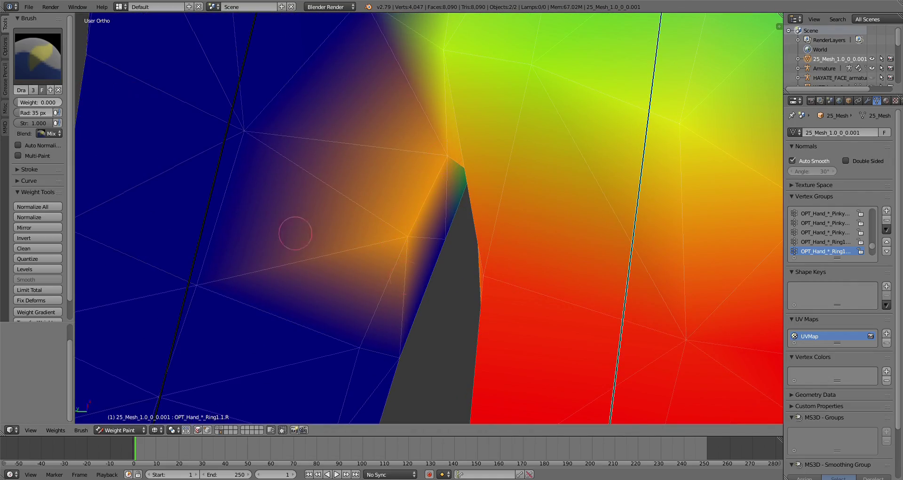
# Step: Switch to the OPT_Hand_*_Pinky1.1.R weights and set the brush weight to 0.85 for the gap beside the ring finger
pyautogui.scroll(-2, 357, 145)
pyautogui.keyDown('shift'); pyautogui.moveTo(357, 146); pyautogui.dragTo(195, 145, button='middle'); pyautogui.keyUp('shift')
pyautogui.keyDown('ctrl'); pyautogui.click(329, 225); pyautogui.keyUp('ctrl')
pyautogui.scroll(2, 329, 226)
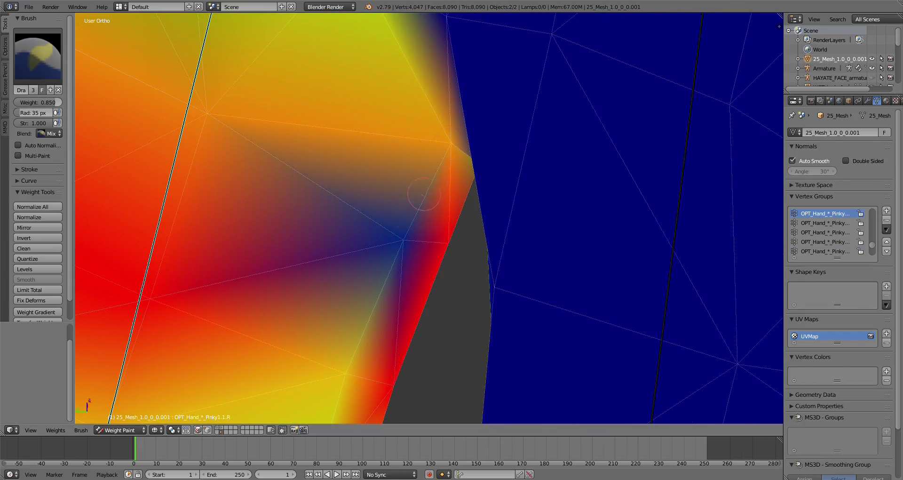
# Step: Select the left pinky's base bone and sample the OPT_Hand_*_Pinky1.1.L weights beside the ring finger, setting the brush weight to 0
pyautogui.scroll(-5, 437, 256)
pyautogui.rightClick(437, 256)
pyautogui.scroll(-3, 437, 256)
pyautogui.keyDown('shift'); pyautogui.moveTo(453, 237); pyautogui.dragTo(461, 218, button='middle'); pyautogui.keyUp('shift')
pyautogui.keyDown('ctrl'); pyautogui.click(447, 238); pyautogui.keyUp('ctrl')
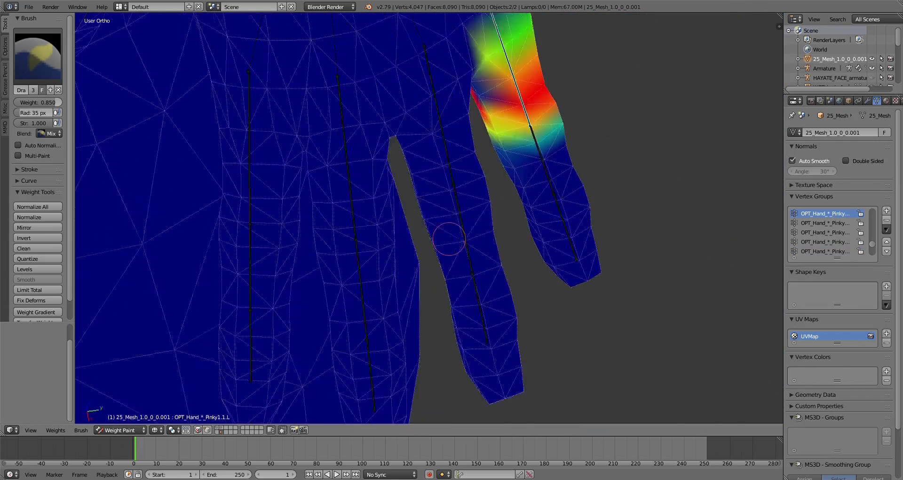
pyautogui.scroll(5, 447, 238)
pyautogui.scroll(-5, 389, 232)
pyautogui.scroll(6, 389, 232)
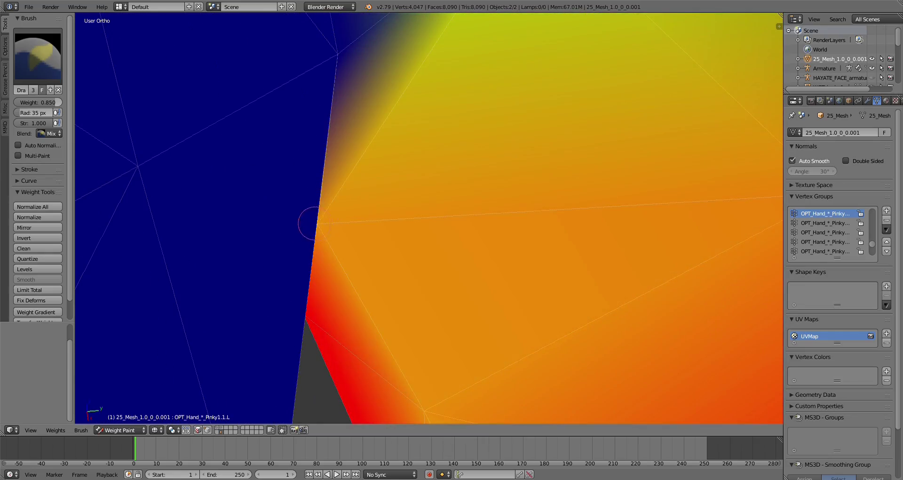
pyautogui.keyDown('ctrl'); pyautogui.click(306, 222); pyautogui.keyUp('ctrl')
# Step: Check the weights of the left hand's OPT_Hand_*_Ring1.1.L and OPT_Hand_*_Metacarpal04.1.L bones
pyautogui.scroll(-3, 322, 163)
pyautogui.scroll(3, 323, 162)
pyautogui.scroll(-8, 323, 162)
pyautogui.rightClick(381, 162)
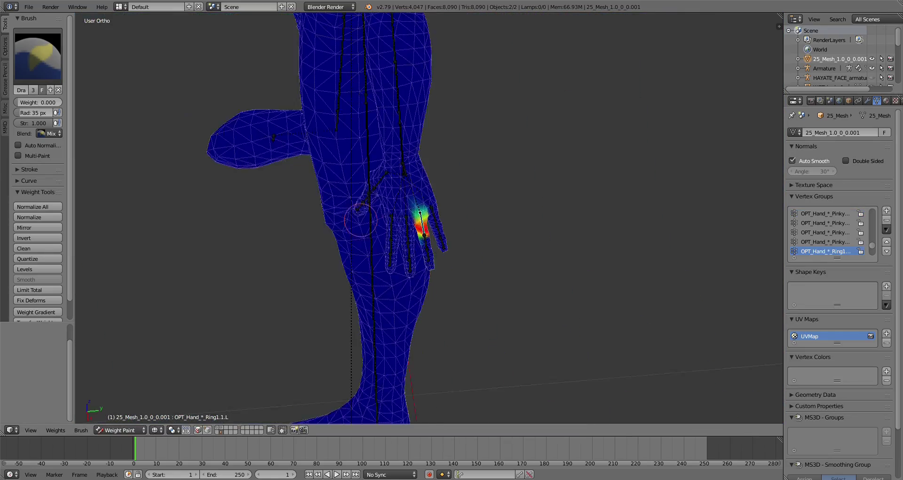
pyautogui.rightClick(426, 212)
pyautogui.press('Home')
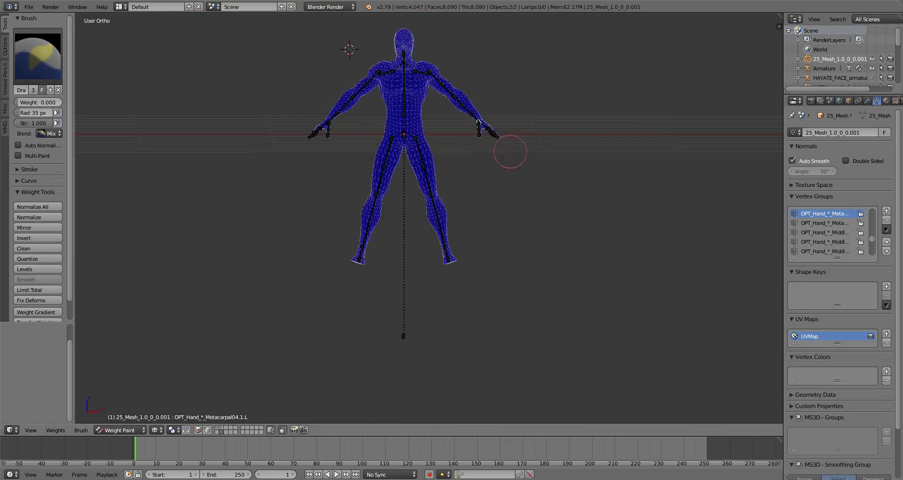
# Step: Test the right shoulder's deformation by moving MOT_*Shoulder.1.R and rotating OPT_AS_*_ArmTwist_A.0.R, cancelling each transform
pyautogui.scroll(2, 433, 209)
pyautogui.scroll(3, 391, 214)
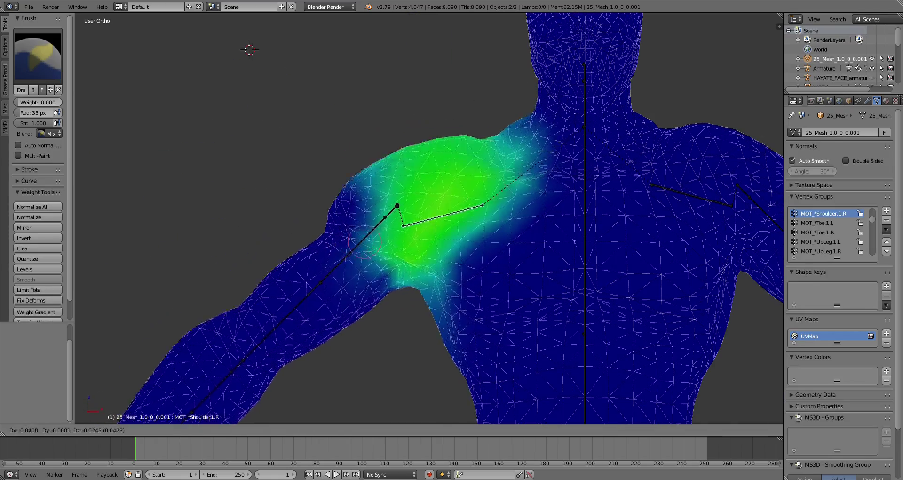
pyautogui.rightClick(376, 227)
pyautogui.rightClick(376, 228)
pyautogui.scroll(-3, 376, 228)
pyautogui.scroll(5, 376, 227)
pyautogui.press('r')
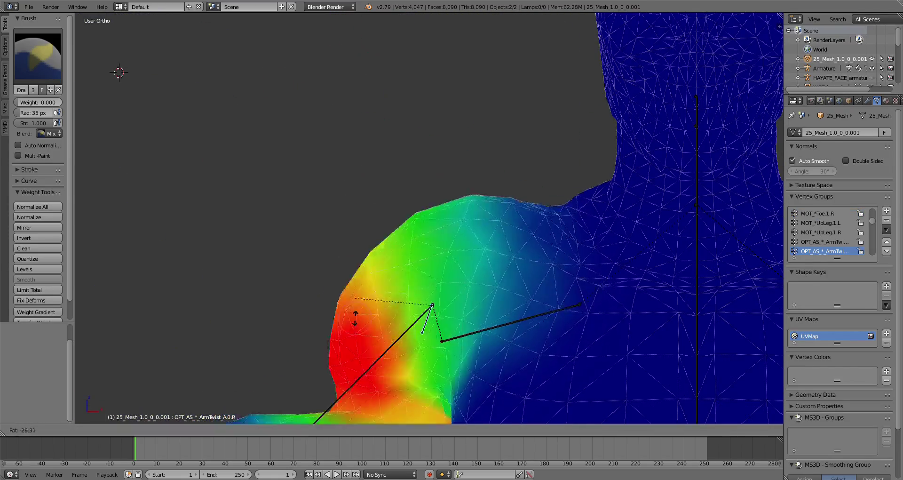
pyautogui.rightClick(403, 230)
pyautogui.scroll(-3, 403, 230)
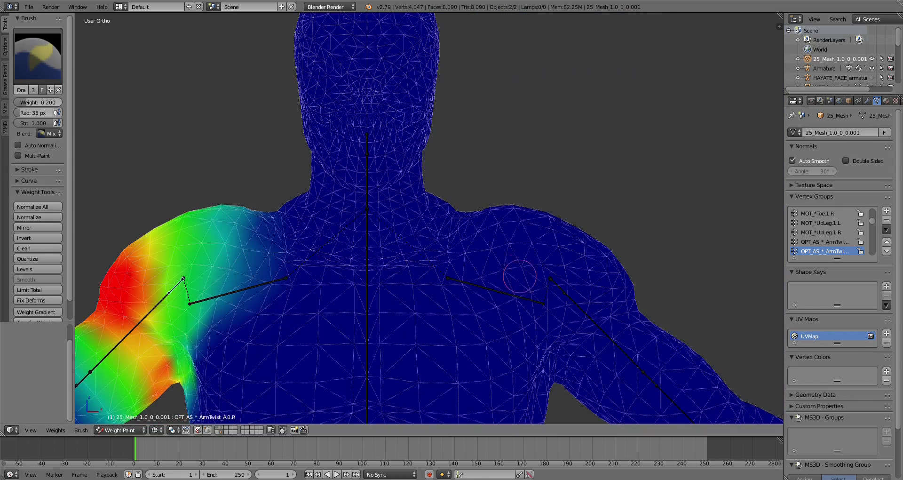
# Step: Examine the bone weights around both shoulders, the chest (MOT02_Chest) and the head for uneven areas
pyautogui.rightClick(540, 329)
pyautogui.scroll(4, 252, 327)
pyautogui.scroll(-4, 252, 326)
pyautogui.rightClick(252, 327)
pyautogui.scroll(4, 252, 326)
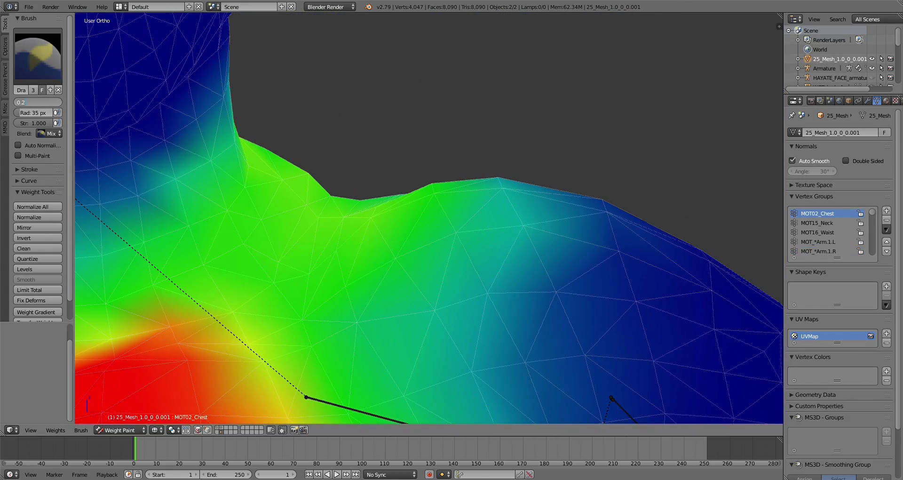
pyautogui.scroll(-4, 460, 249)
pyautogui.rightClick(348, 303)
pyautogui.scroll(4, 339, 296)
pyautogui.scroll(-4, 338, 295)
pyautogui.scroll(4, 232, 147)
pyautogui.rightClick(436, 228)
pyautogui.moveTo(436, 228)
pyautogui.mouseDown(button='middle')
pyautogui.moveTo(478, 215)
pyautogui.moveTo(737, 258)
pyautogui.moveTo(275, 356)
pyautogui.moveTo(273, 246)
pyautogui.mouseUp(button='middle')
pyautogui.scroll(-4, 318, 351)
# Step: Switch the body mesh from Weight Paint to Object Mode
pyautogui.click(120, 429)
pyautogui.click(123, 420)
pyautogui.scroll(3, 429, 218)
pyautogui.keyDown('shift'); pyautogui.moveTo(429, 188); pyautogui.dragTo(428, 376, button='middle'); pyautogui.keyUp('shift')
# Step: Export the body mesh in tmcmesh format as mesh.tmcmesh into the recent The Amazing Spider Man model folder
pyautogui.click(29, 6)
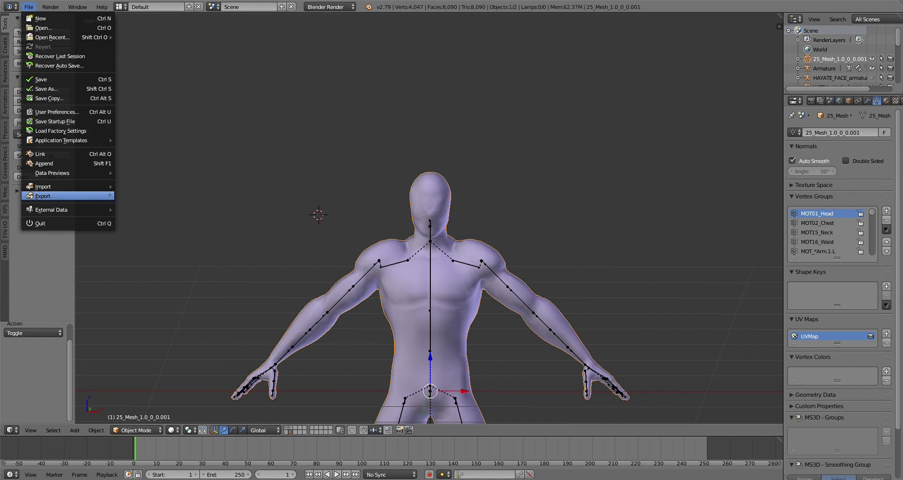
pyautogui.moveTo(42, 195)
pyautogui.click(155, 351)
pyautogui.click(43, 246)
pyautogui.click(124, 42)
pyautogui.write('mesh.tmcmesh')
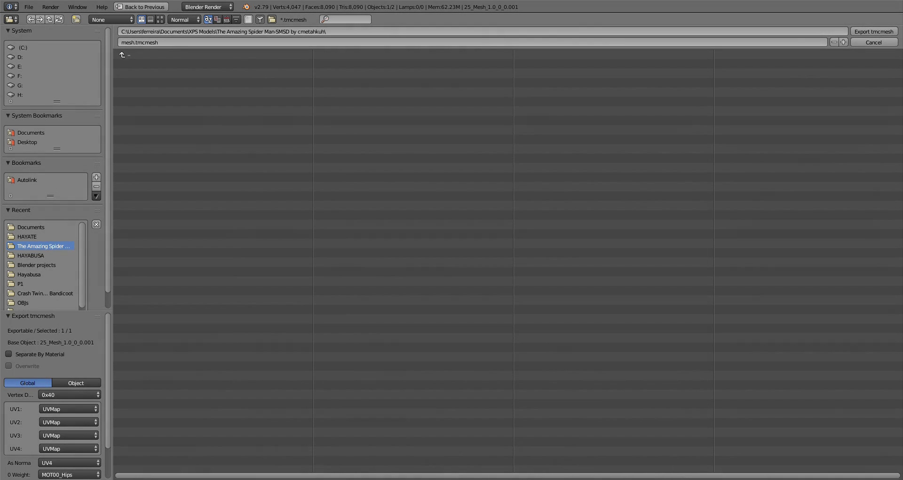
pyautogui.press('Return')
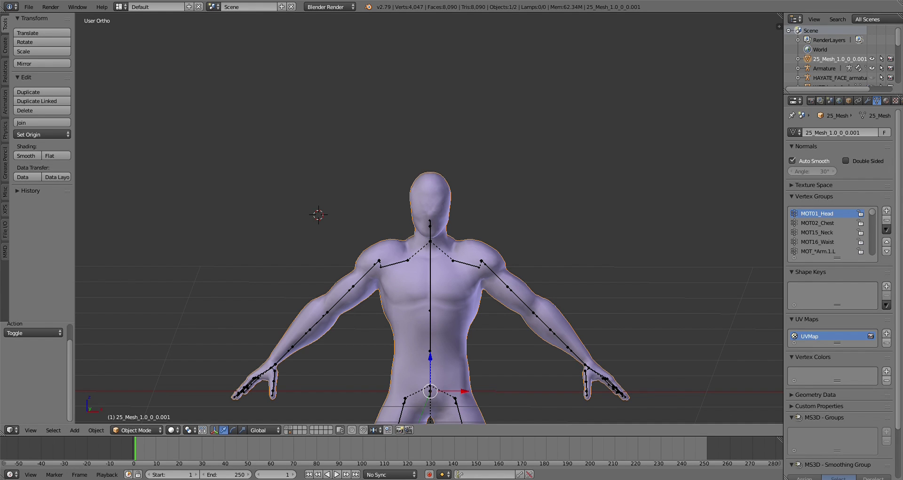
# Step: Save the project as a new file with the name spi
pyautogui.scroll(-3, 429, 220)
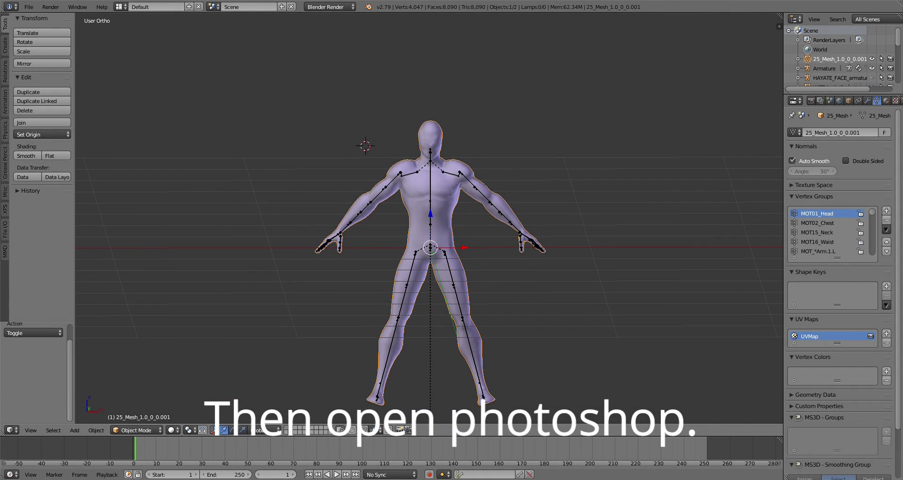
pyautogui.hotkey('ctrl', 'shift', 's')
pyautogui.write('spi')
pyautogui.press('Return')
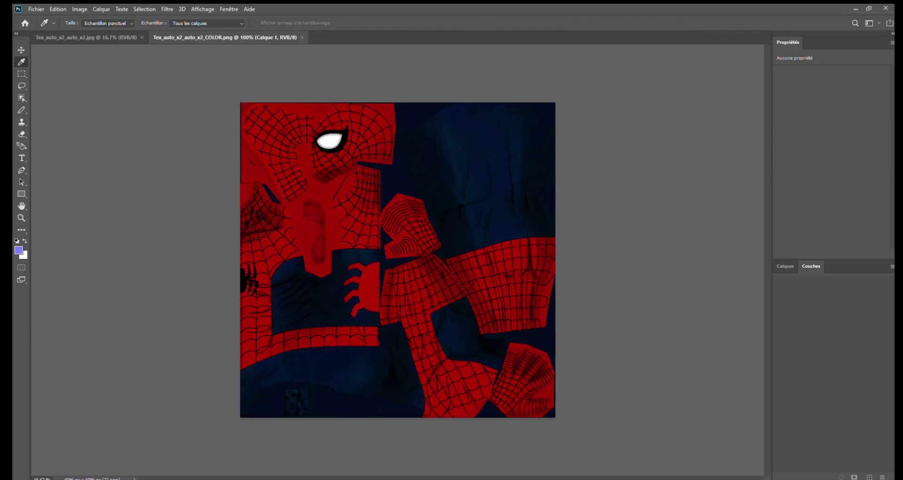
# Step: Switch to Photoshop, close Tex_auto_x2_auto_x2.jpg and look through the COLOR, SPEC and NRM texture maps
pyautogui.hotkey('ctrl', 'Tab')
pyautogui.hotkey('ctrl', 'shift', 'Tab')
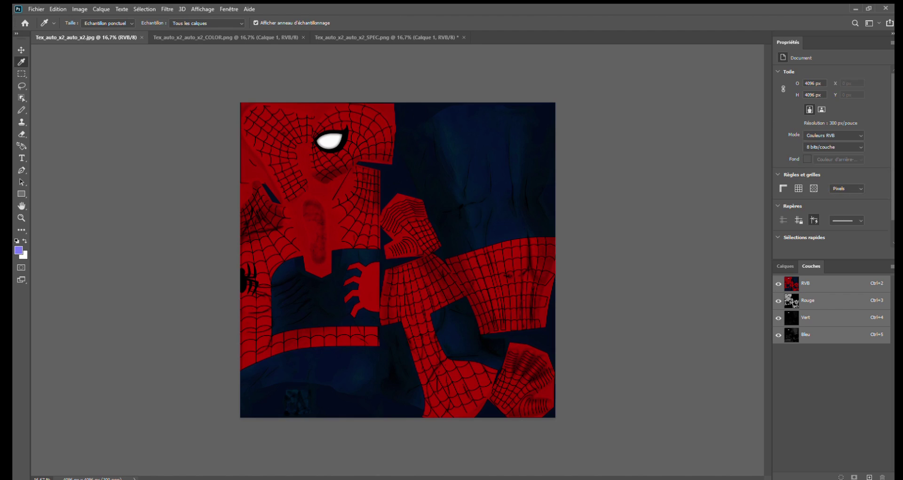
pyautogui.hotkey('ctrl', 'shift', 'Tab')
pyautogui.hotkey('ctrl', 'Tab')
pyautogui.hotkey('ctrl', 'shift', 'Tab')
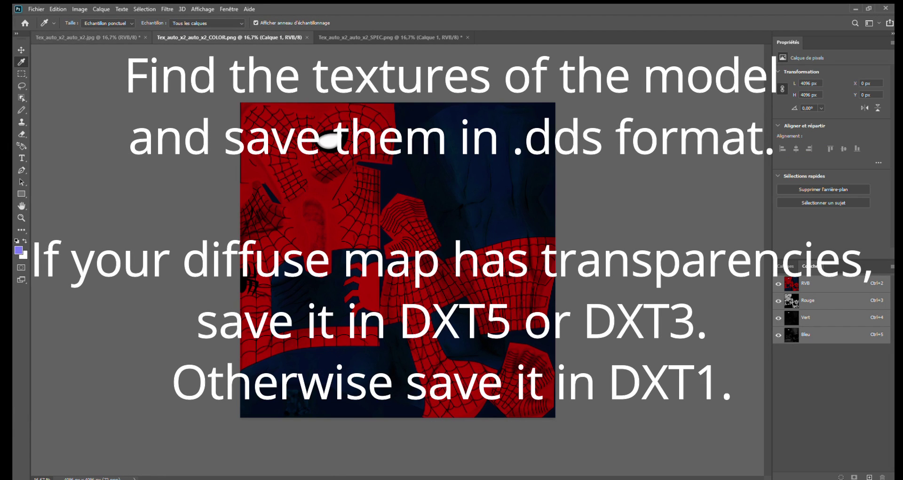
pyautogui.hotkey('ctrl', 'w')
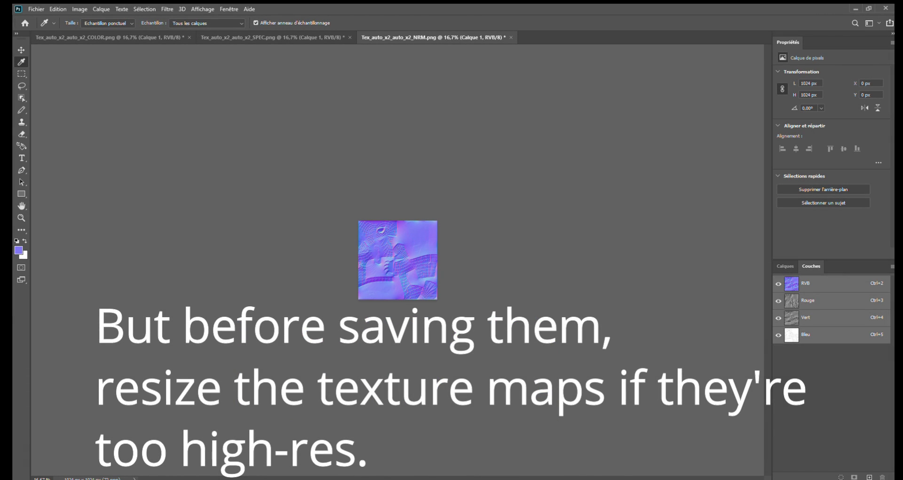
pyautogui.hotkey('ctrl', 'shift', 'Tab')
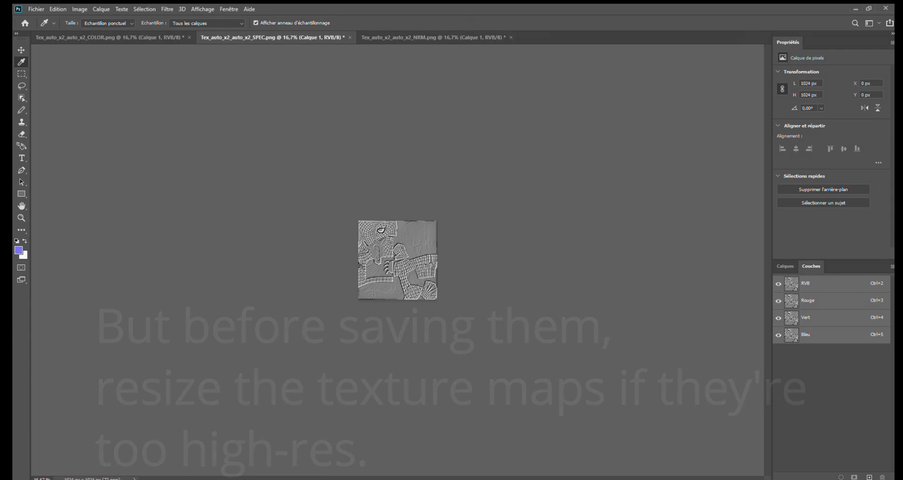
pyautogui.hotkey('ctrl', 'shift', 'Tab')
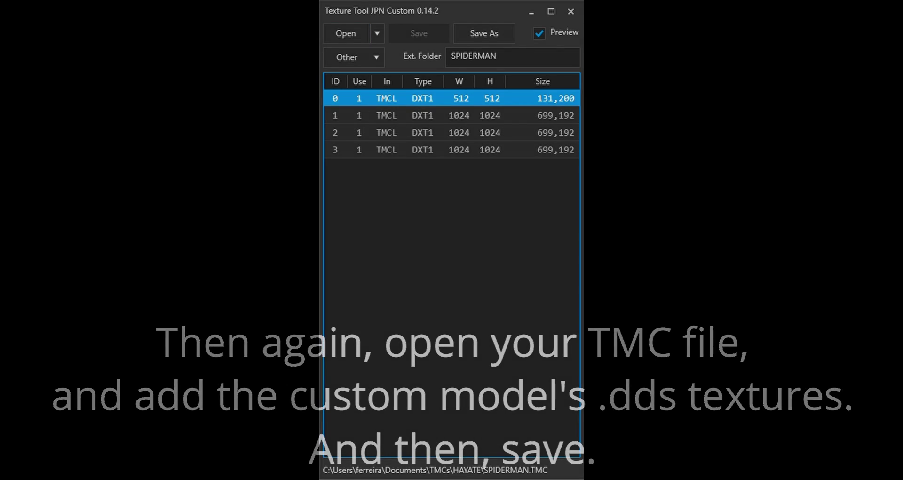
# Step: Switch to Texture Tool and replace textures 1, 2 and 3 of SPIDERMAN.TMC with the custom model's .dds textures
pyautogui.click(452, 116)
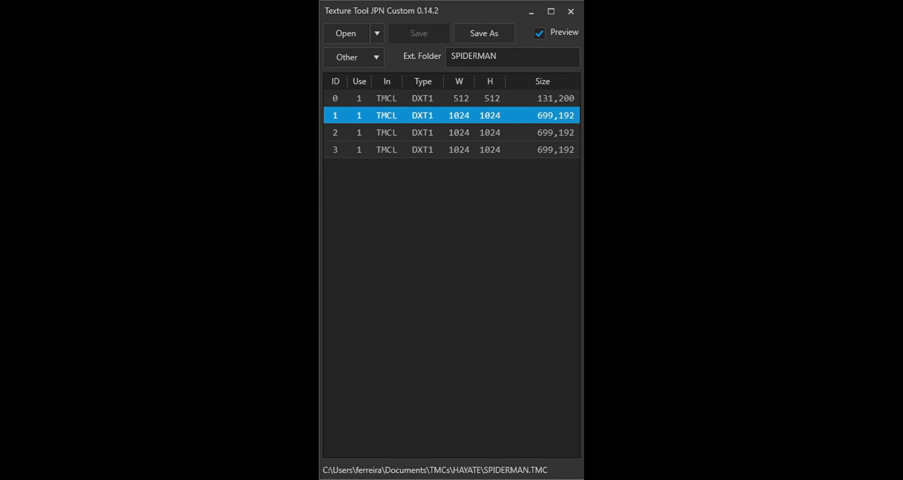
pyautogui.click(451, 132)
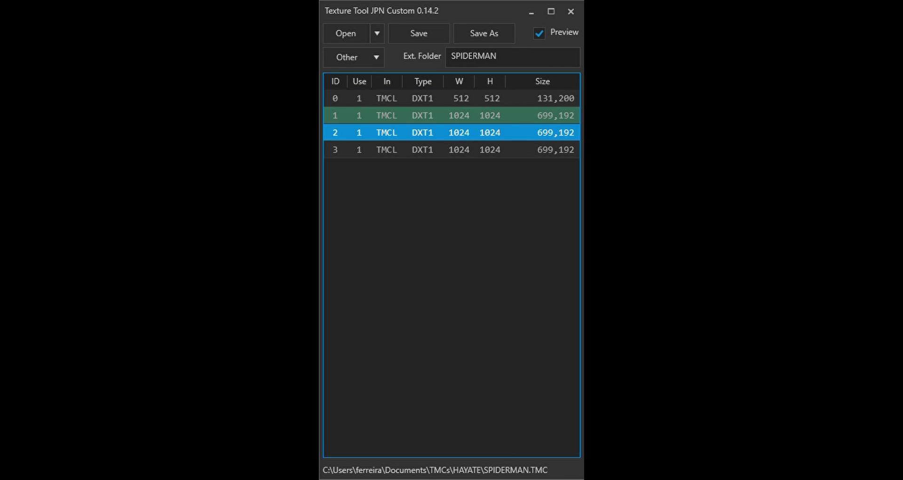
pyautogui.click(451, 150)
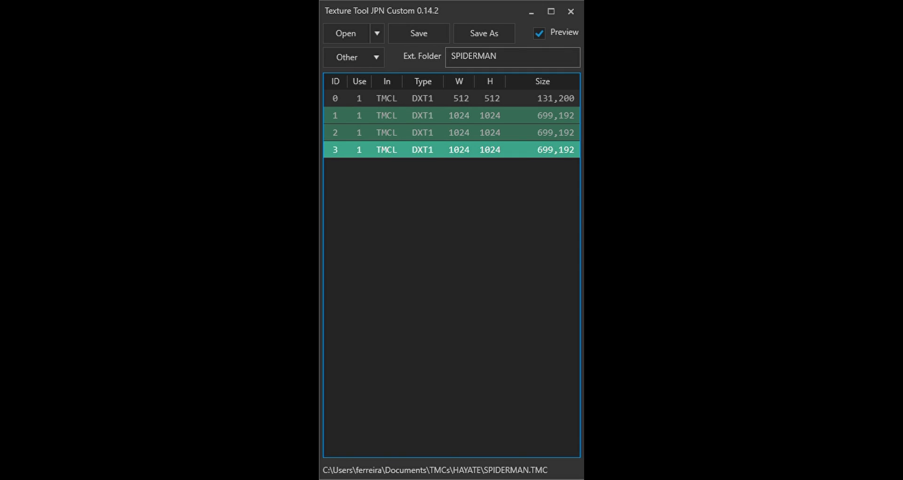